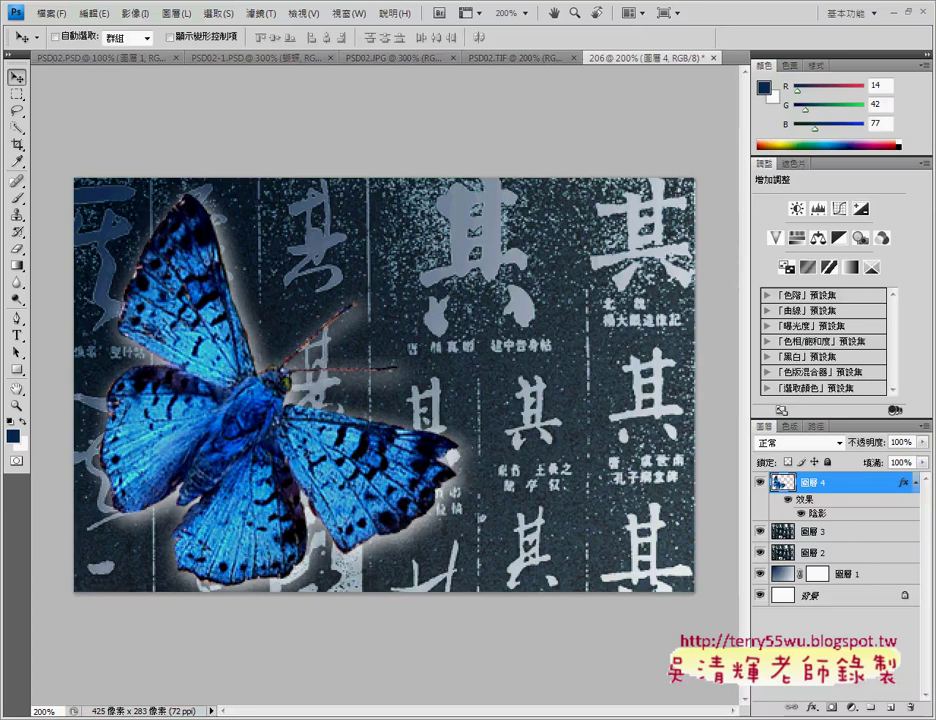
# Duplicate butterfly layer 4 as 圖層 5 and drag the copy to the right of the original
pyautogui.hotkey('alt', 'Tab')
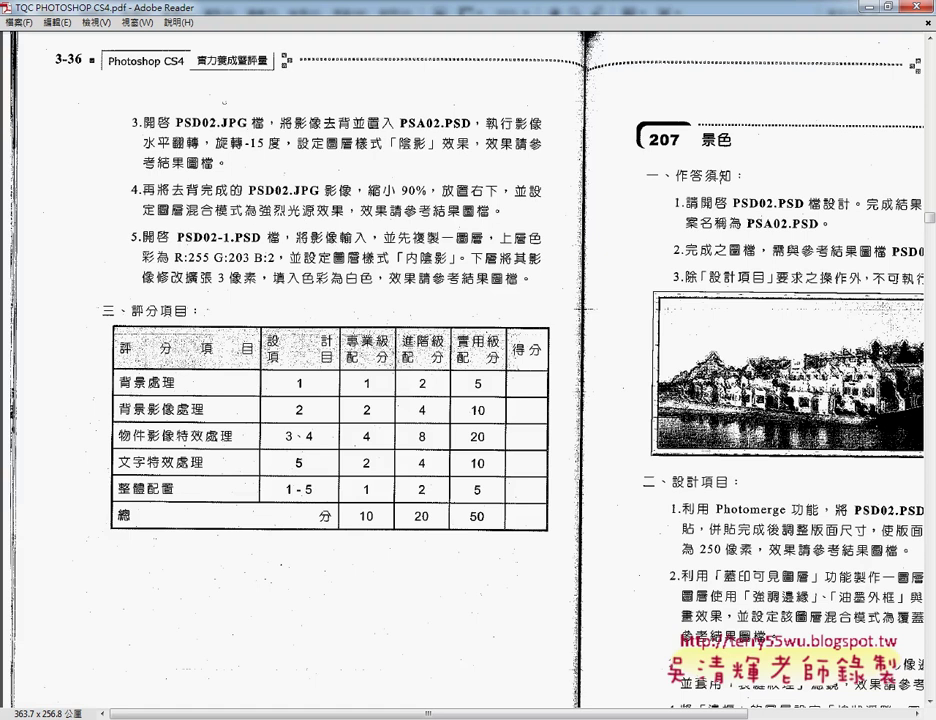
pyautogui.hotkey('alt', 'Tab')
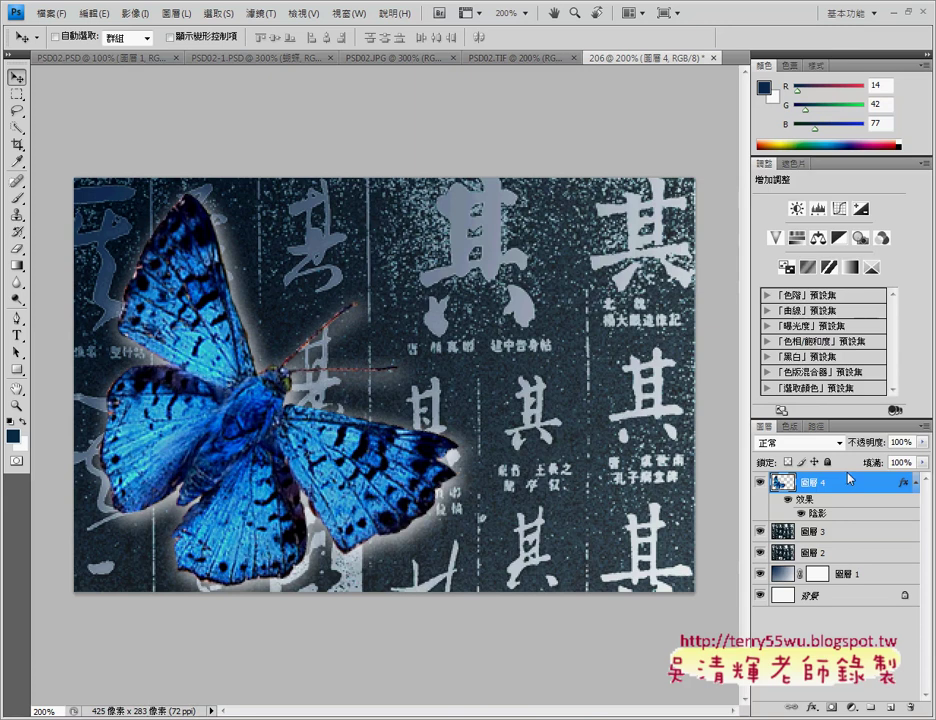
pyautogui.rightClick(848, 480)
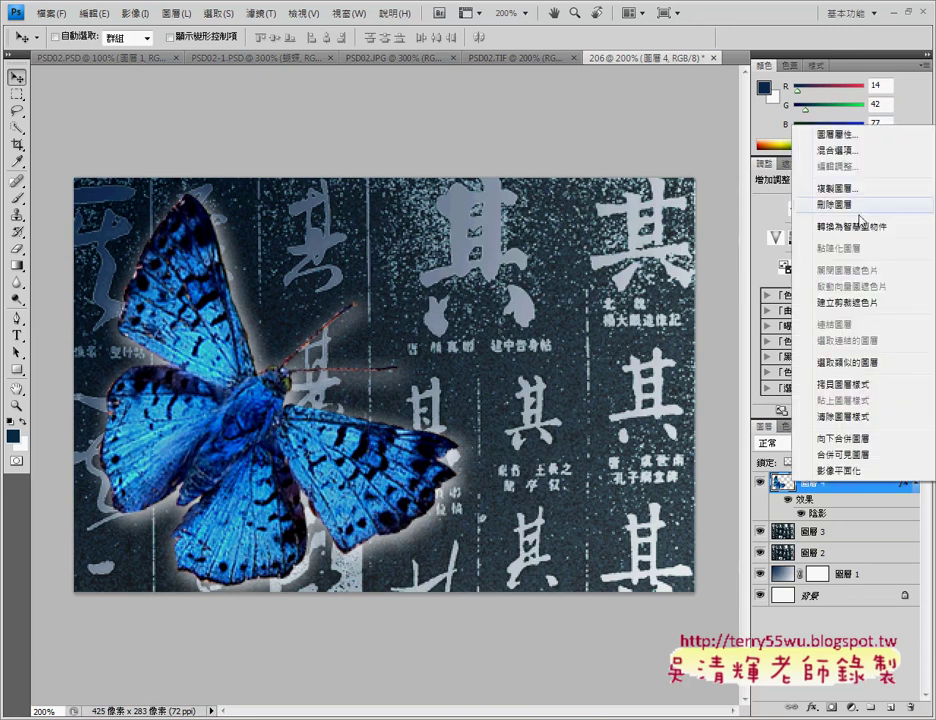
pyautogui.click(853, 189)
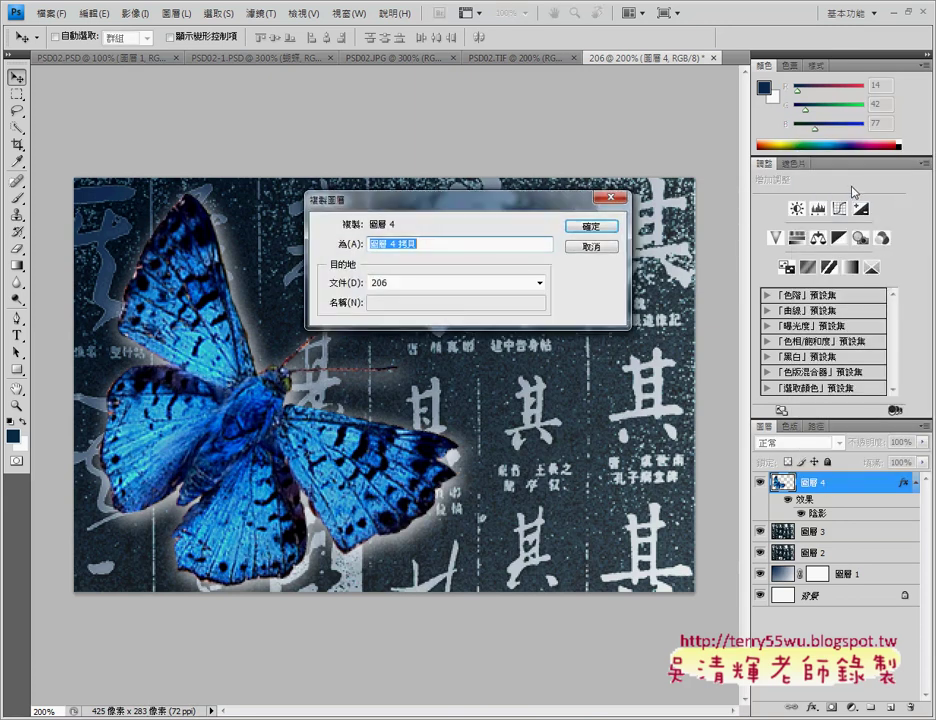
pyautogui.moveTo(390, 244); pyautogui.dragTo(474, 258)
pyautogui.write('5')
pyautogui.press('Return')
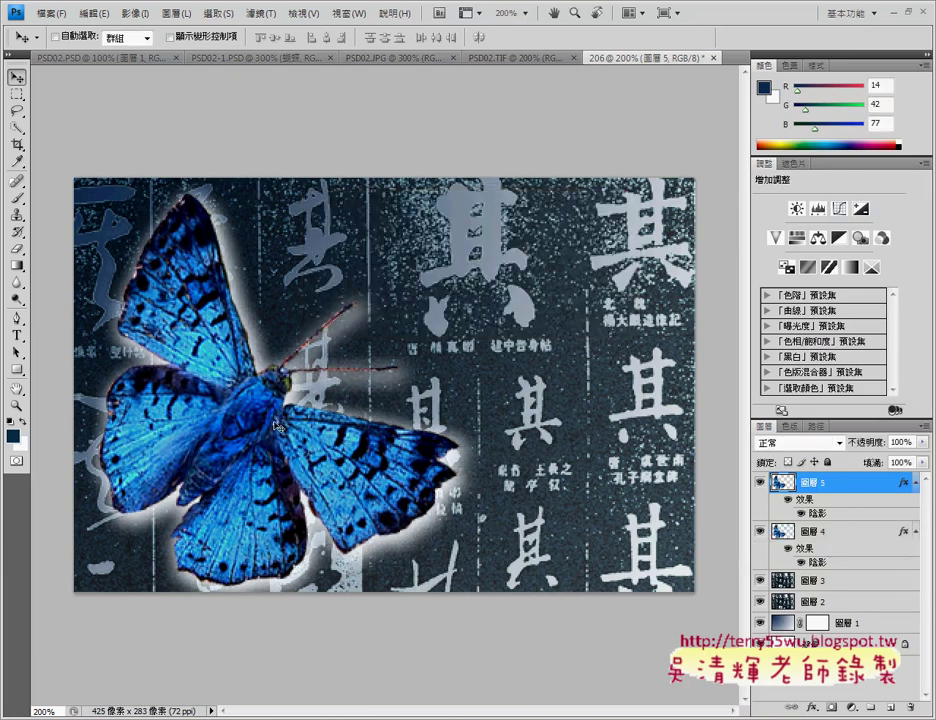
pyautogui.moveTo(276, 425); pyautogui.dragTo(513, 408)
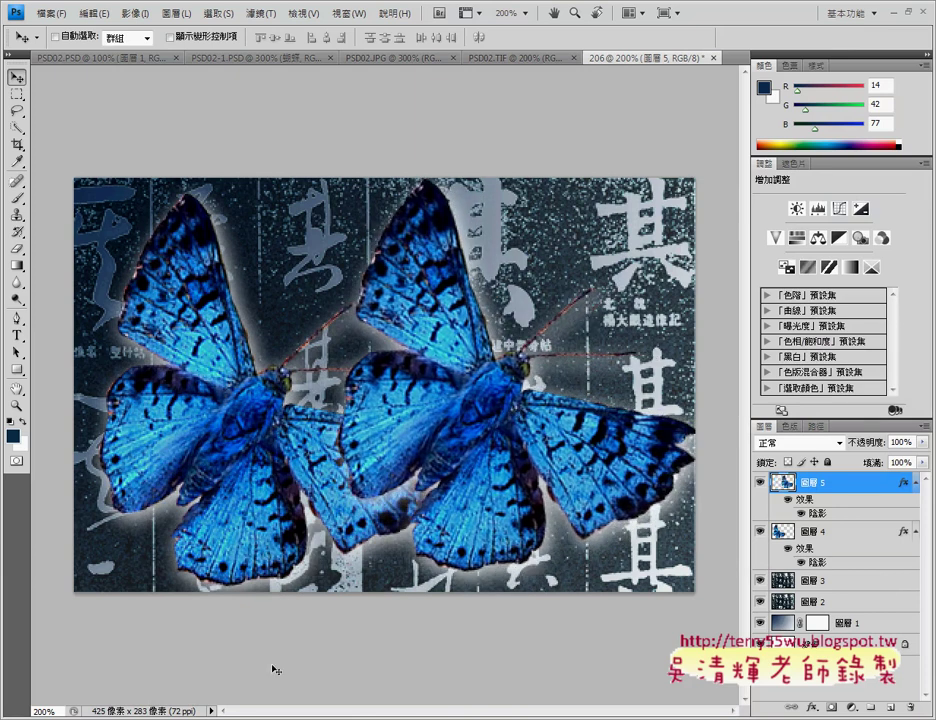
pyautogui.hotkey('alt', 'Tab')
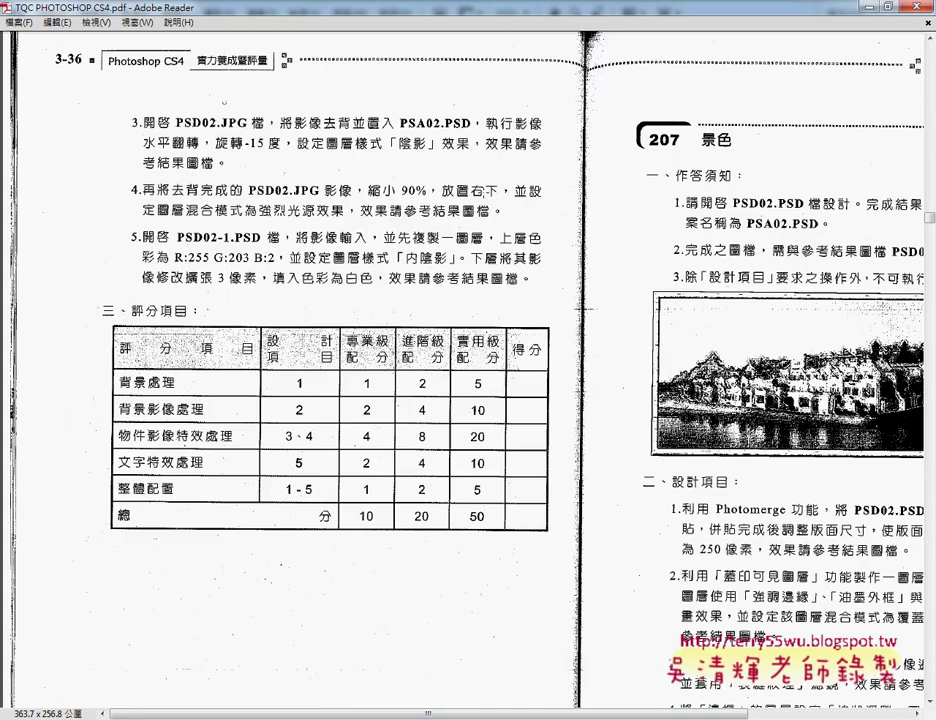
# Try a 90% width transform on the copy, then compare with the PSD02.TIF reference
pyautogui.click(870, 7)
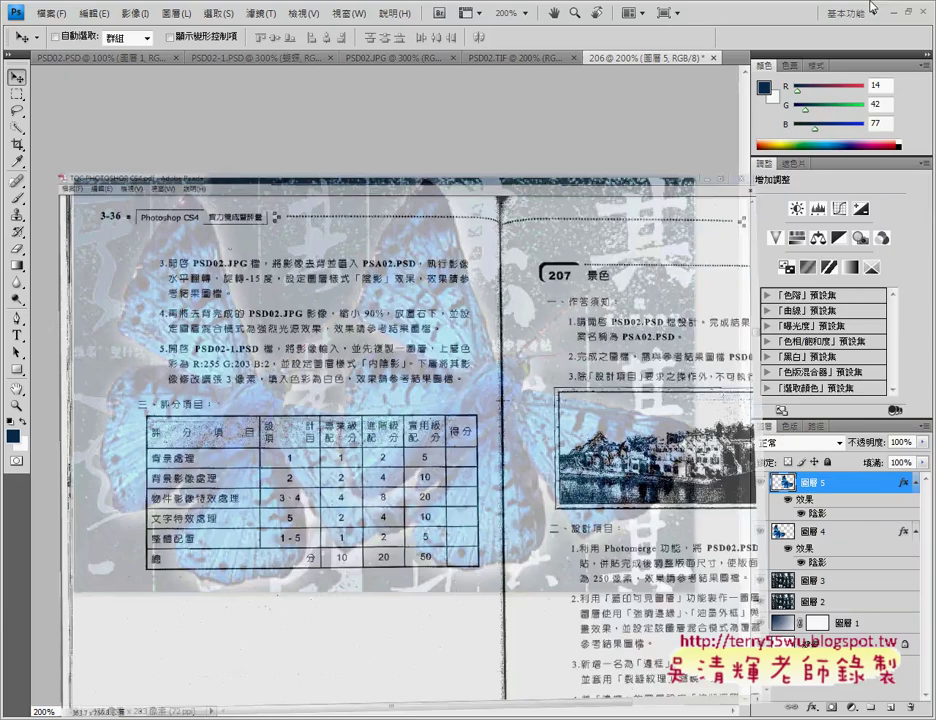
pyautogui.hotkey('ctrl', 't')
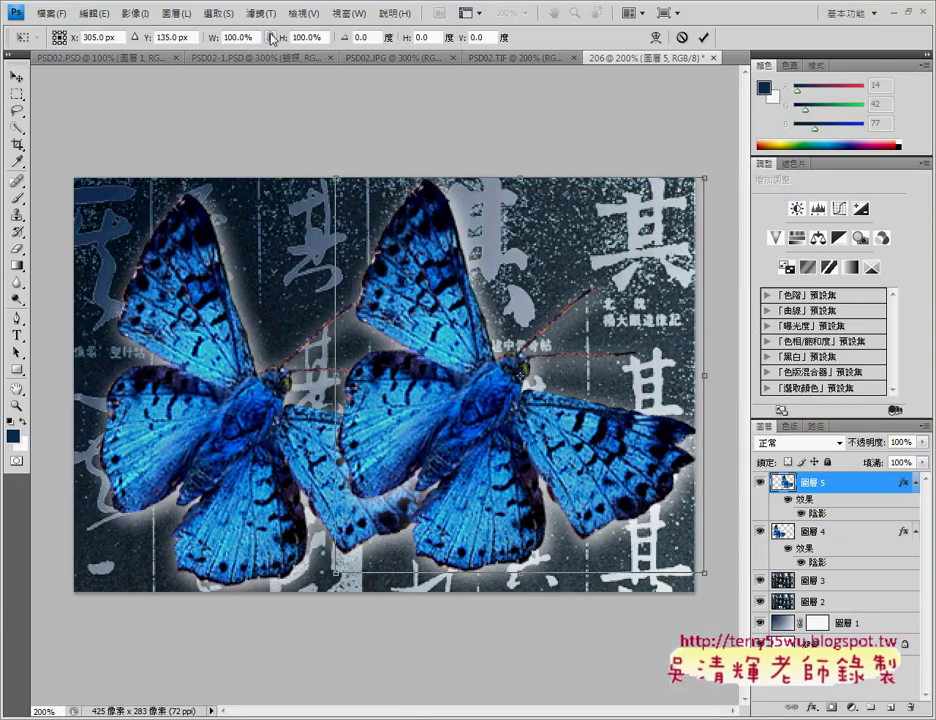
pyautogui.doubleClick(237, 37)
pyautogui.write('90')
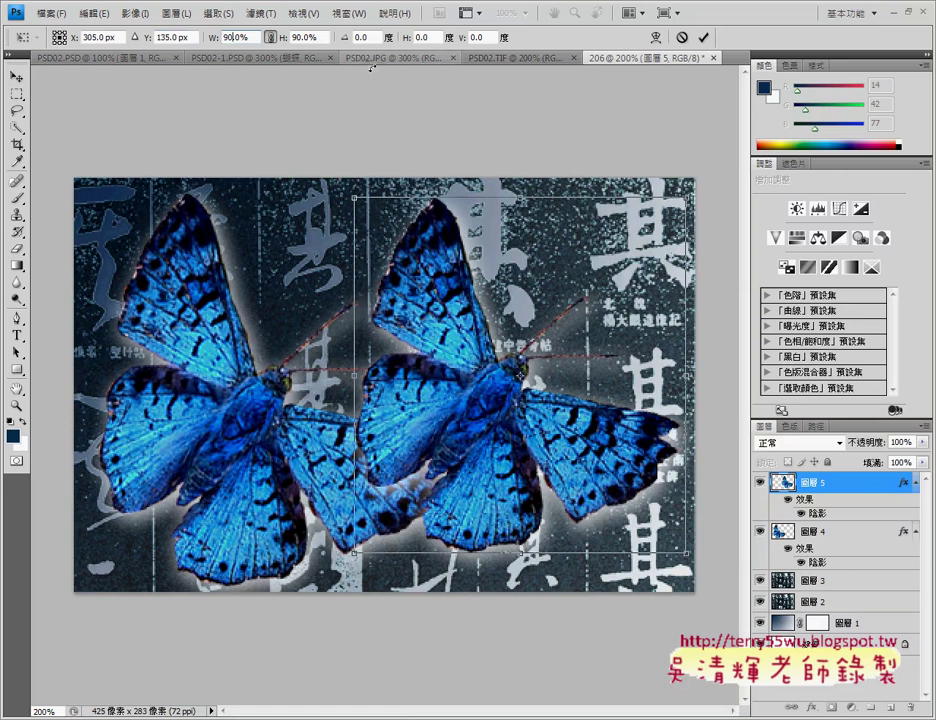
pyautogui.click(498, 60)
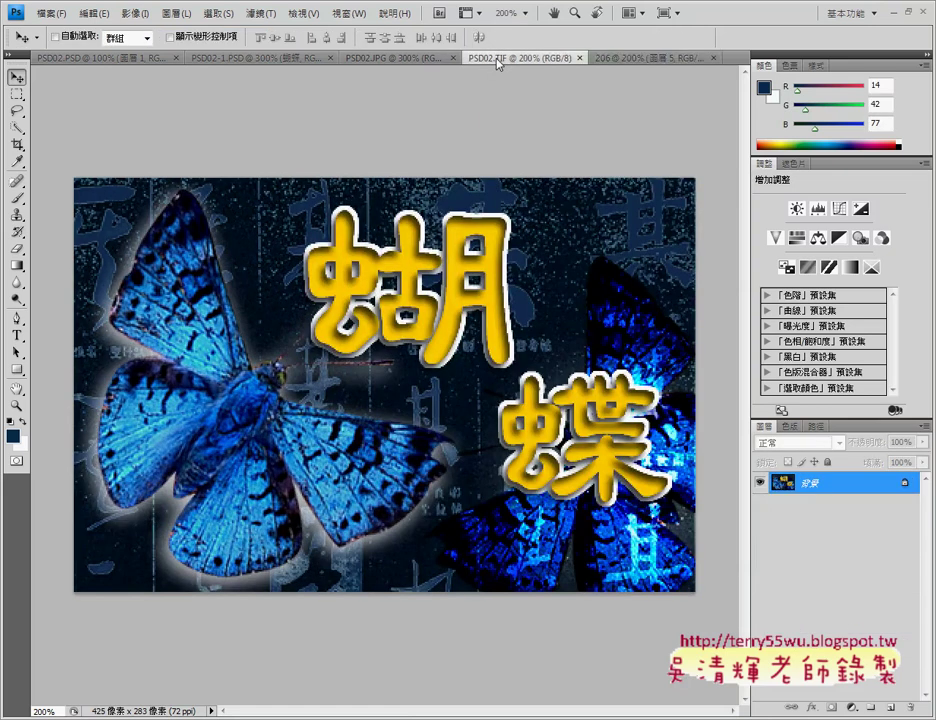
pyautogui.click(604, 60)
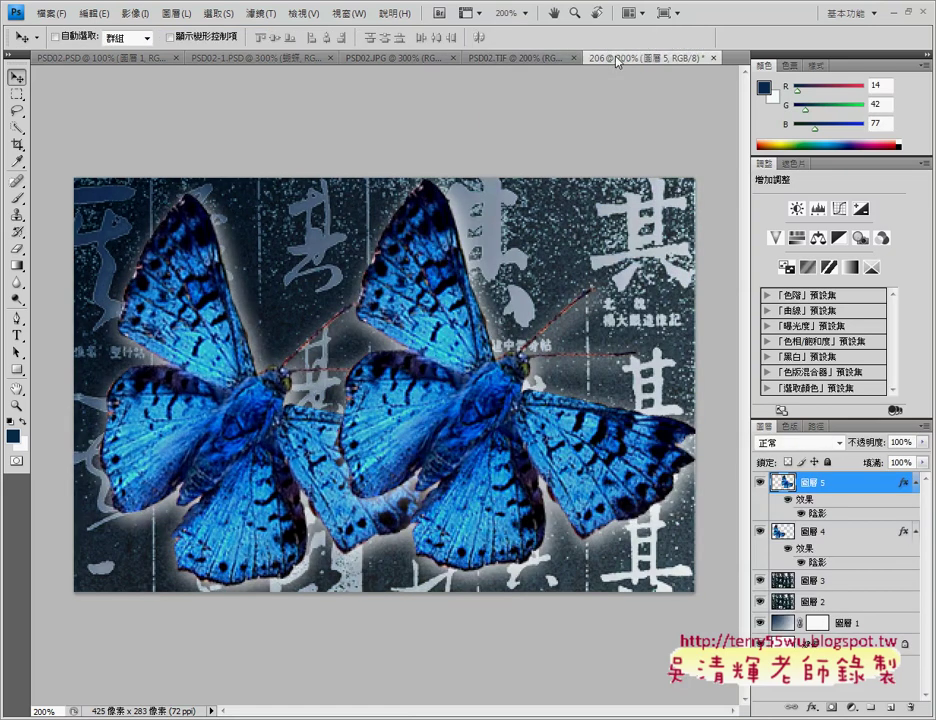
pyautogui.click(95, 13)
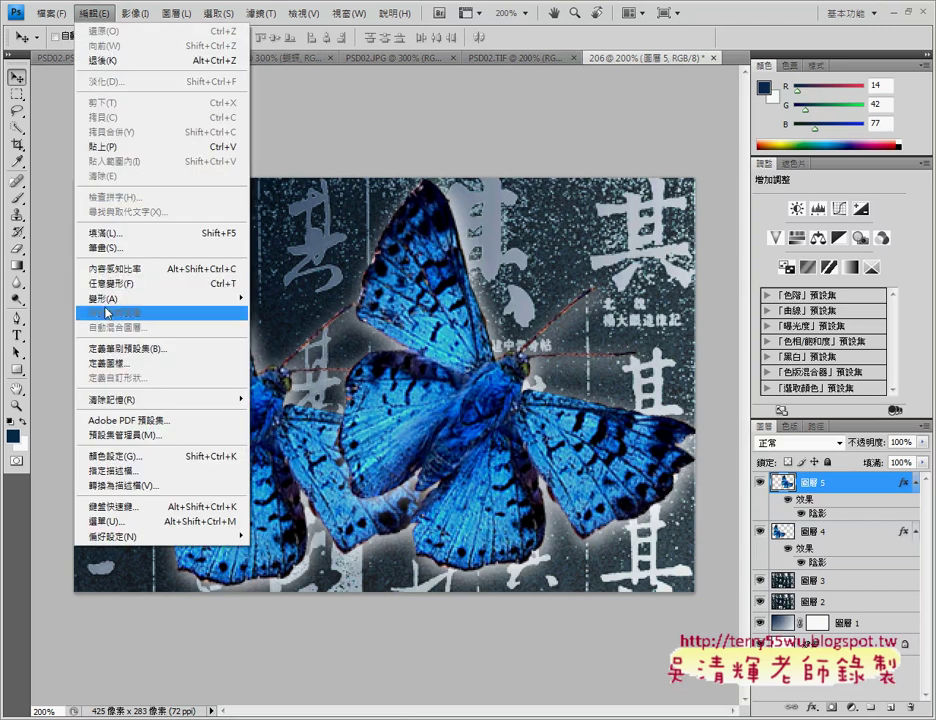
# Scale the copied butterfly proportionally to 90% and commit the transform
pyautogui.click(619, 71)
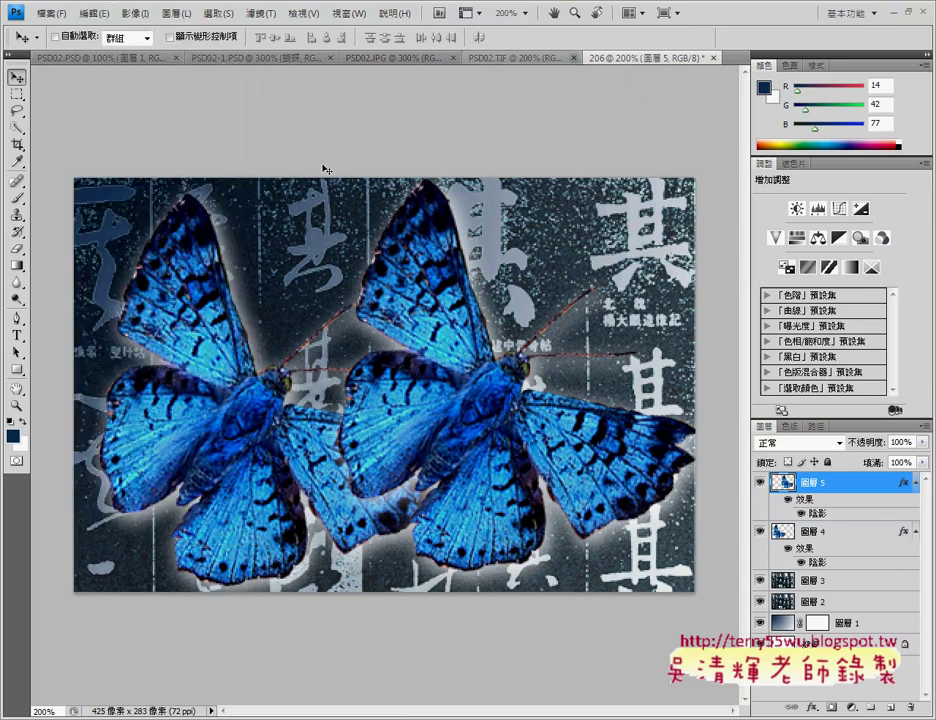
pyautogui.hotkey('ctrl', 't')
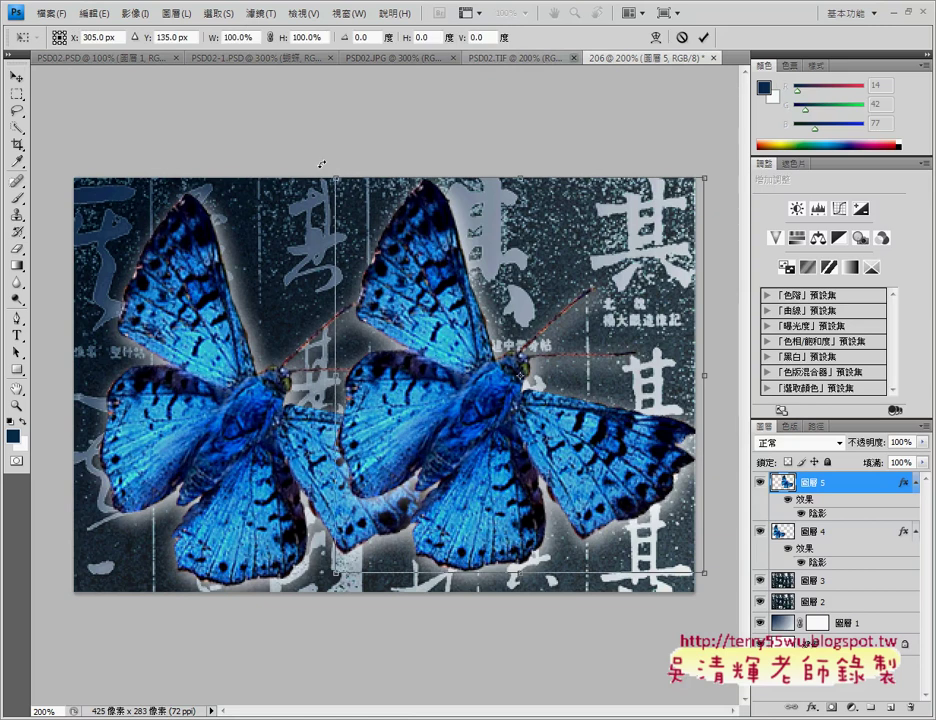
pyautogui.click(269, 37)
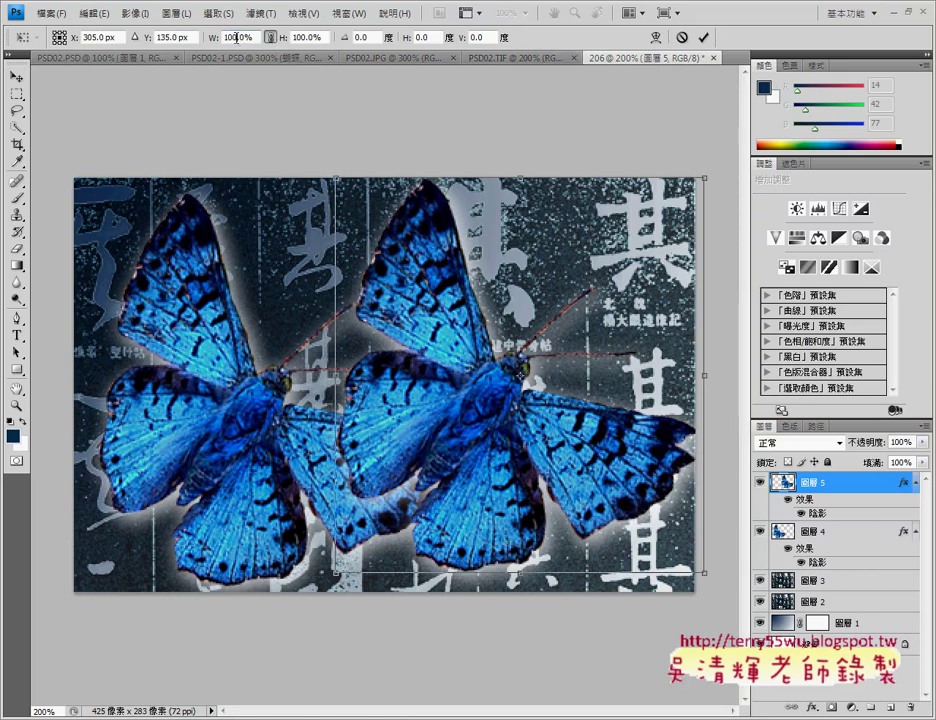
pyautogui.doubleClick(236, 37)
pyautogui.write('90')
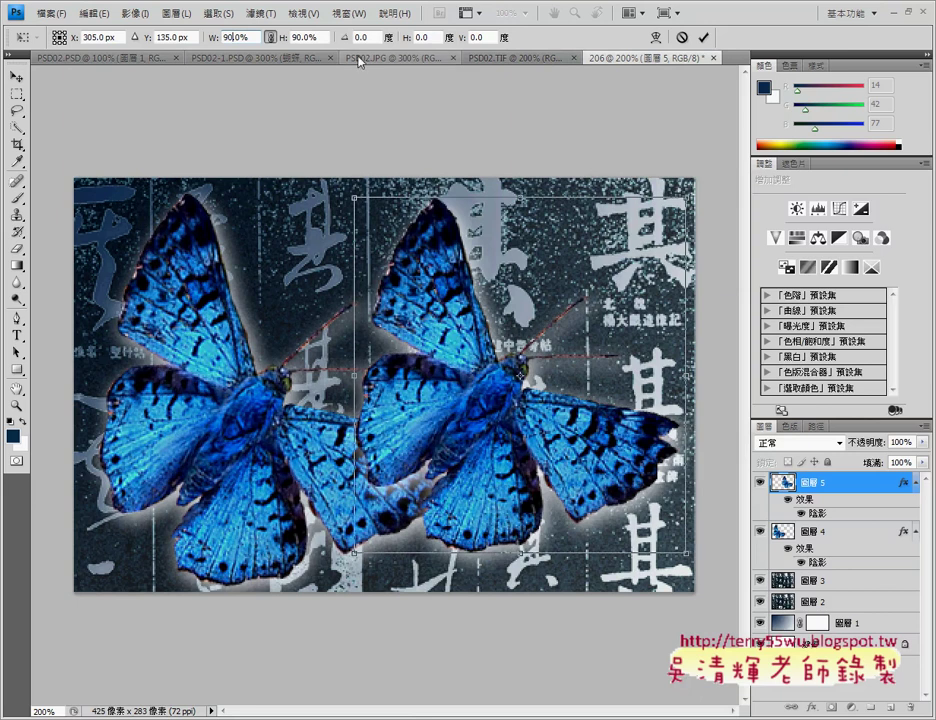
pyautogui.click(705, 39)
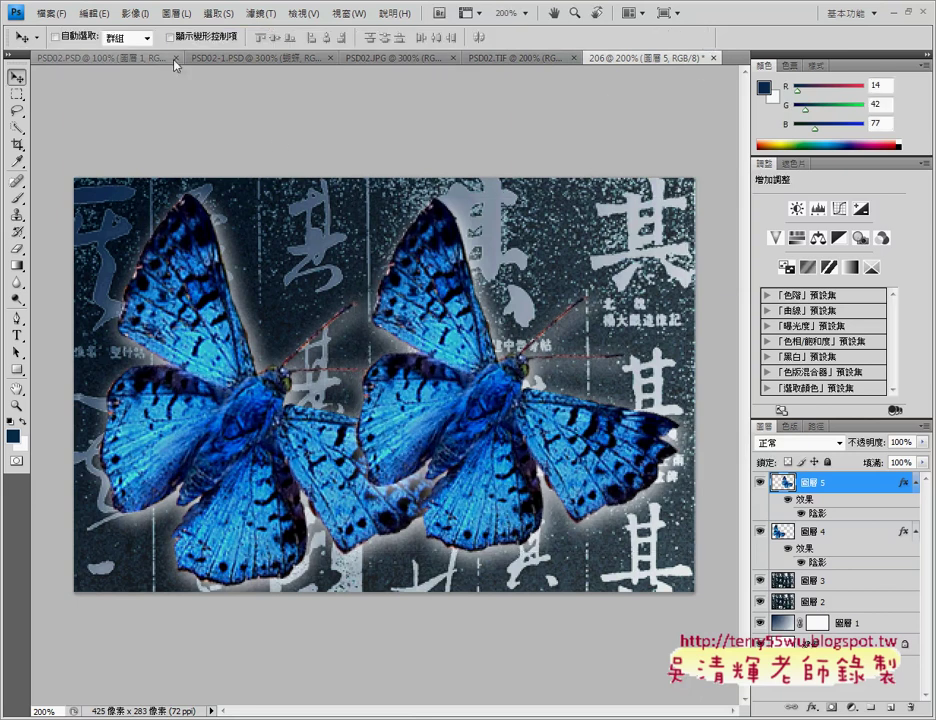
# Flip the copy horizontally, move it right, and compare with PSD02.TIF
pyautogui.click(91, 13)
pyautogui.moveTo(105, 298)
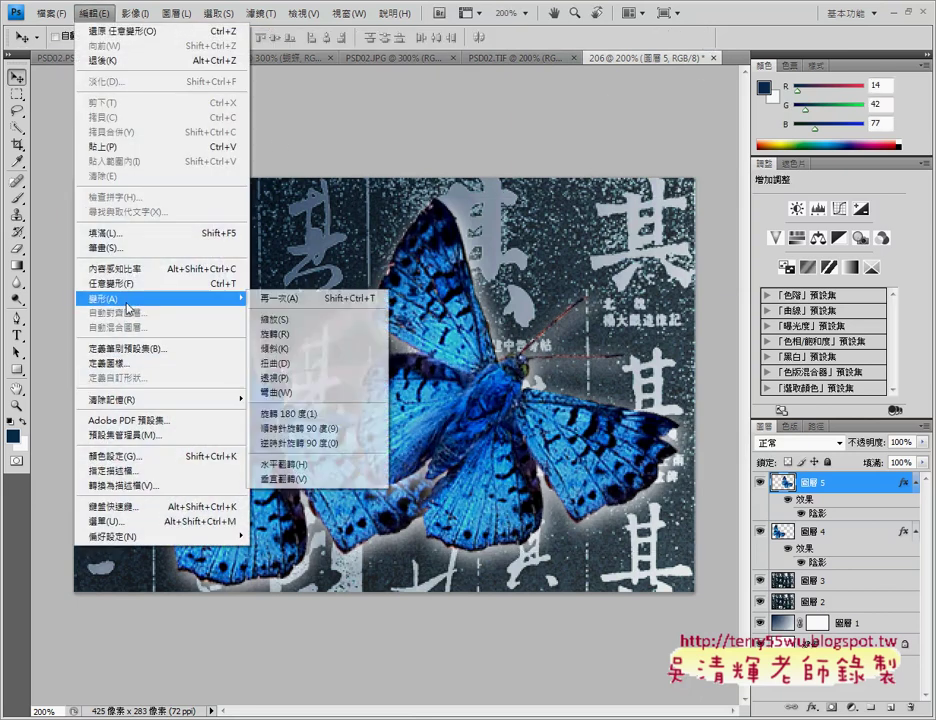
pyautogui.click(292, 467)
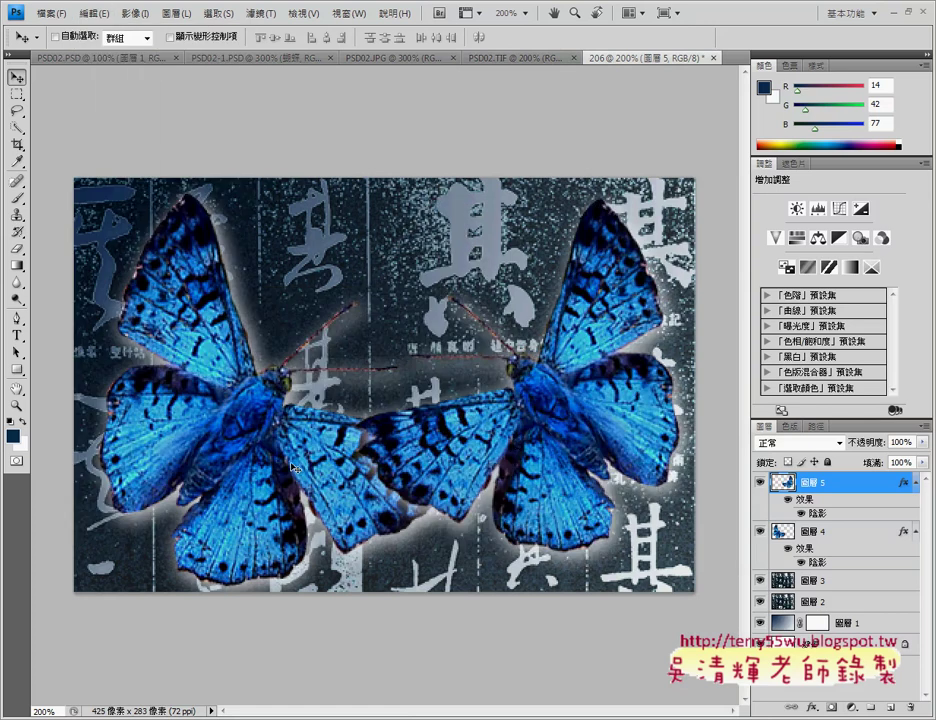
pyautogui.moveTo(528, 469)
pyautogui.mouseDown()
pyautogui.moveTo(568, 494)
pyautogui.moveTo(548, 456)
pyautogui.moveTo(556, 471)
pyautogui.mouseUp()
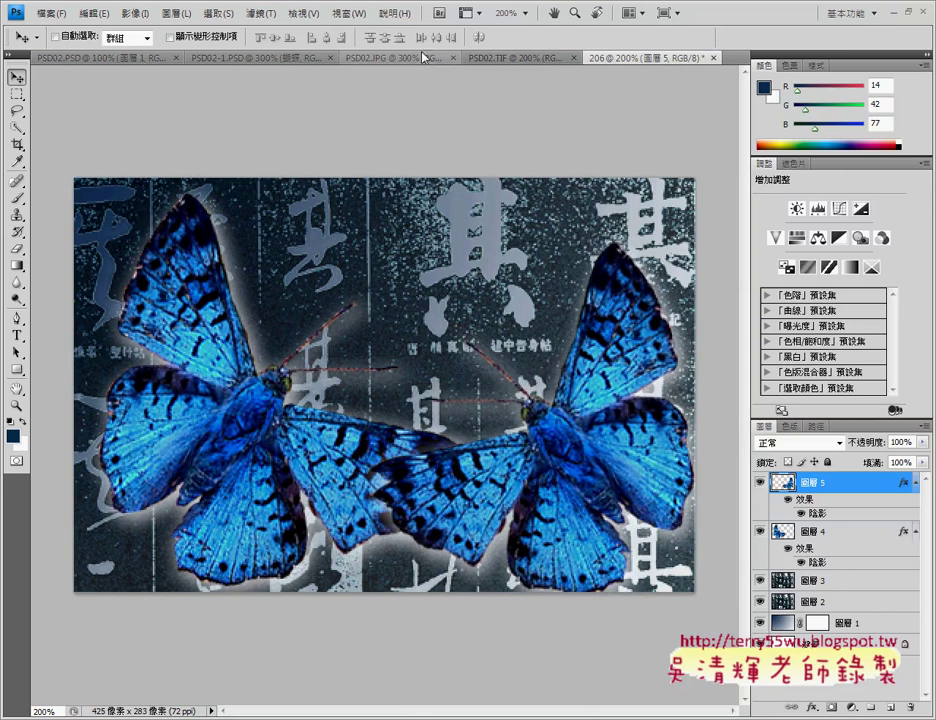
pyautogui.click(500, 60)
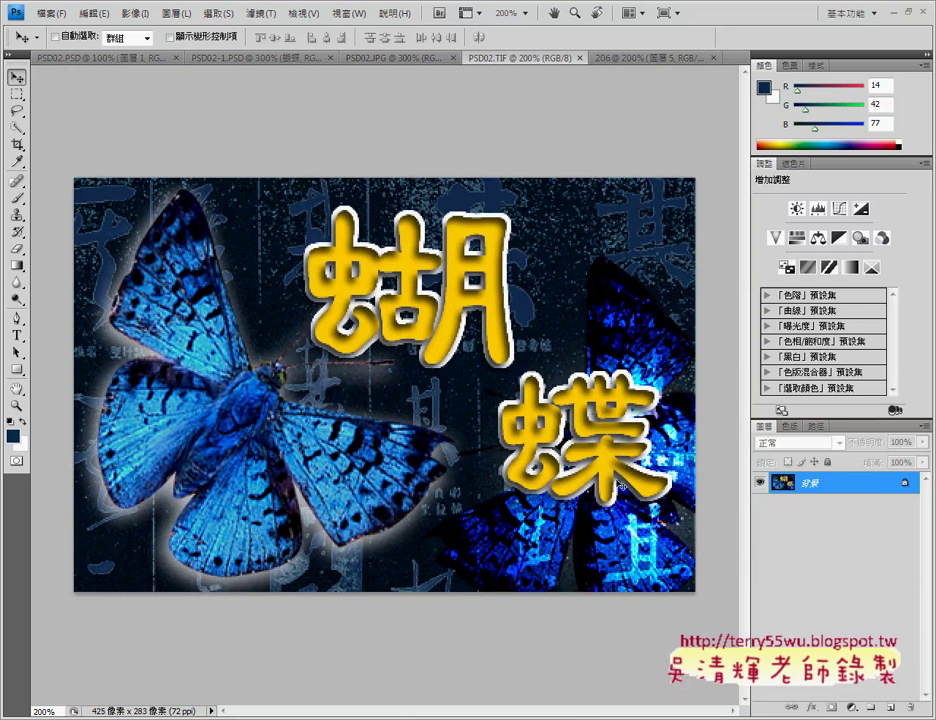
# Move the right butterfly down-right and the left butterfly up-left, then check PSD02.TIF
pyautogui.click(620, 58)
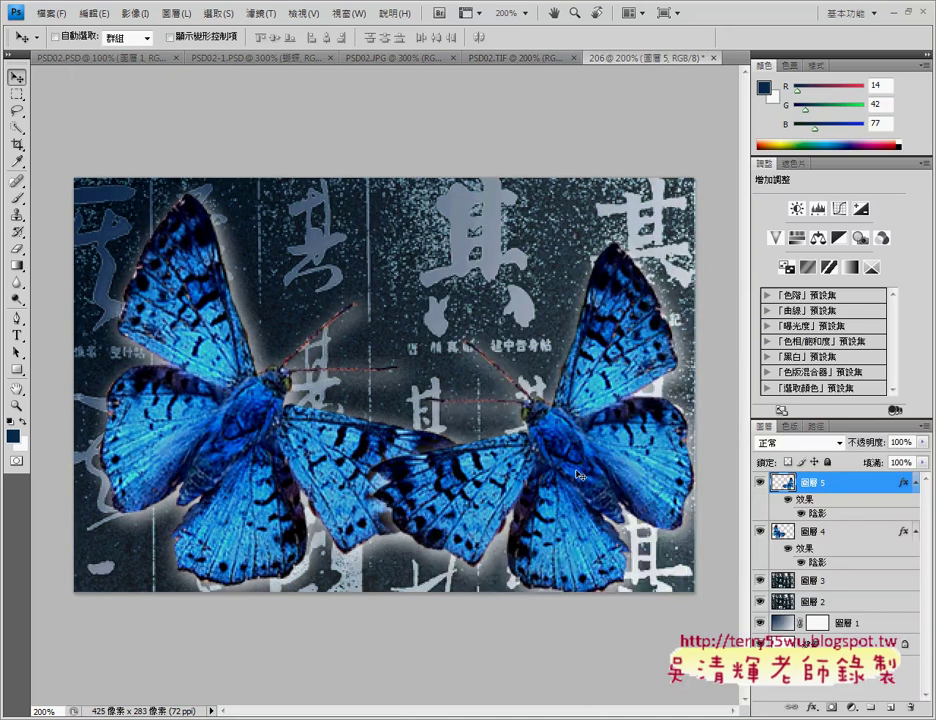
pyautogui.moveTo(600, 477)
pyautogui.mouseDown()
pyautogui.moveTo(641, 505)
pyautogui.moveTo(623, 498)
pyautogui.mouseUp()
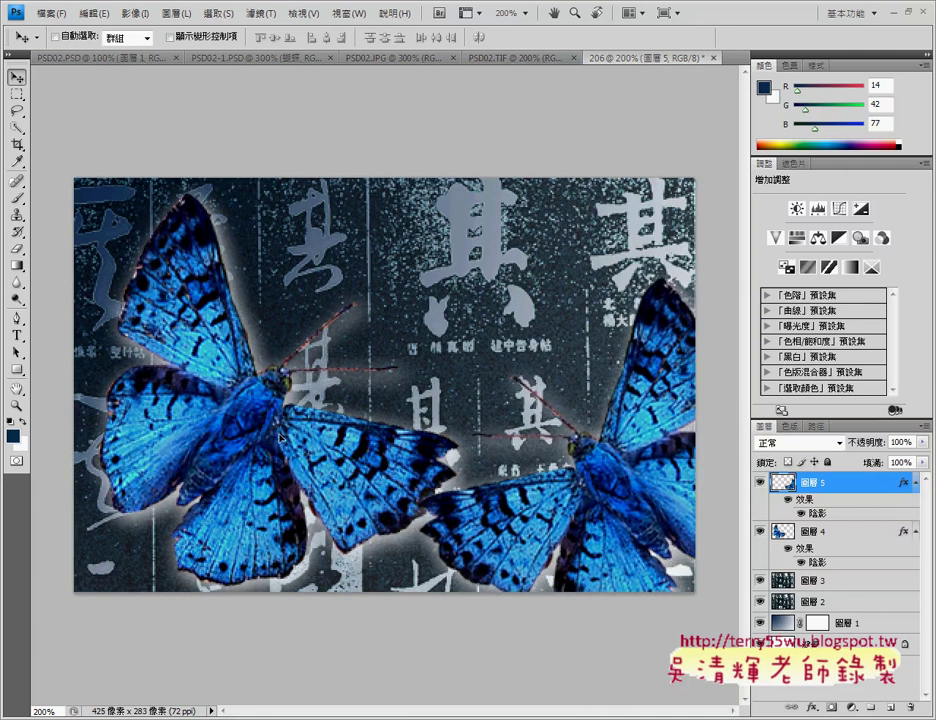
pyautogui.moveTo(295, 440); pyautogui.dragTo(276, 436)
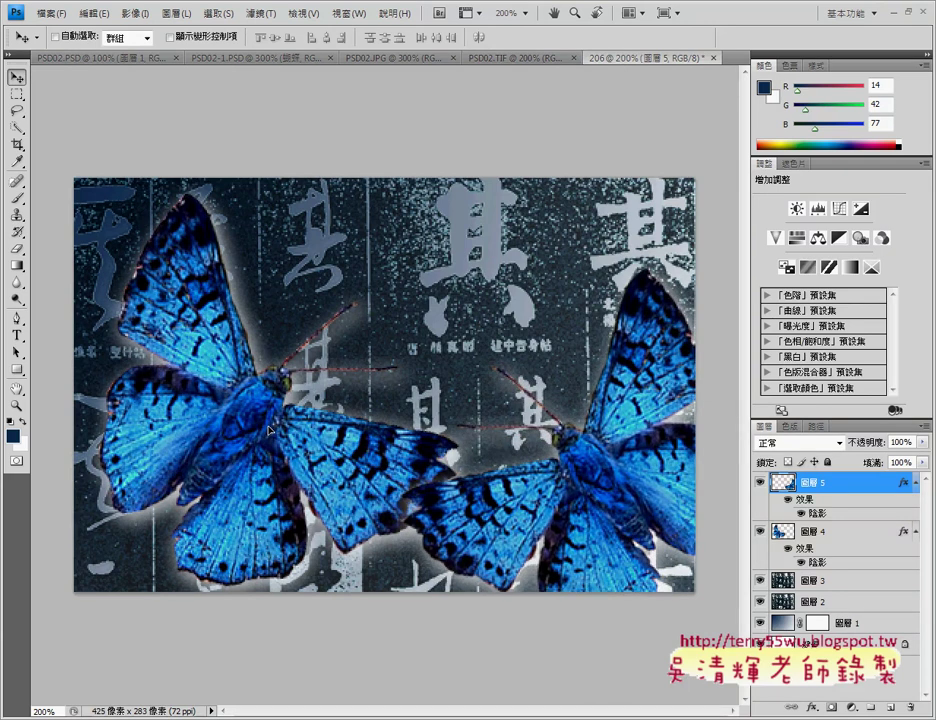
pyautogui.hotkey('alt', '[')
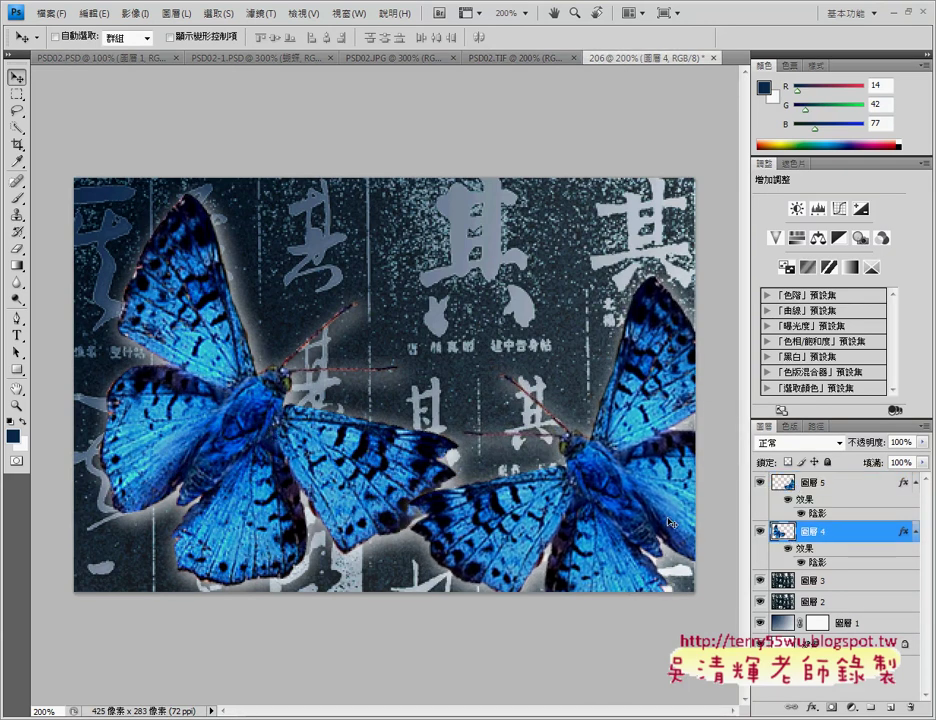
pyautogui.moveTo(268, 441); pyautogui.dragTo(253, 429)
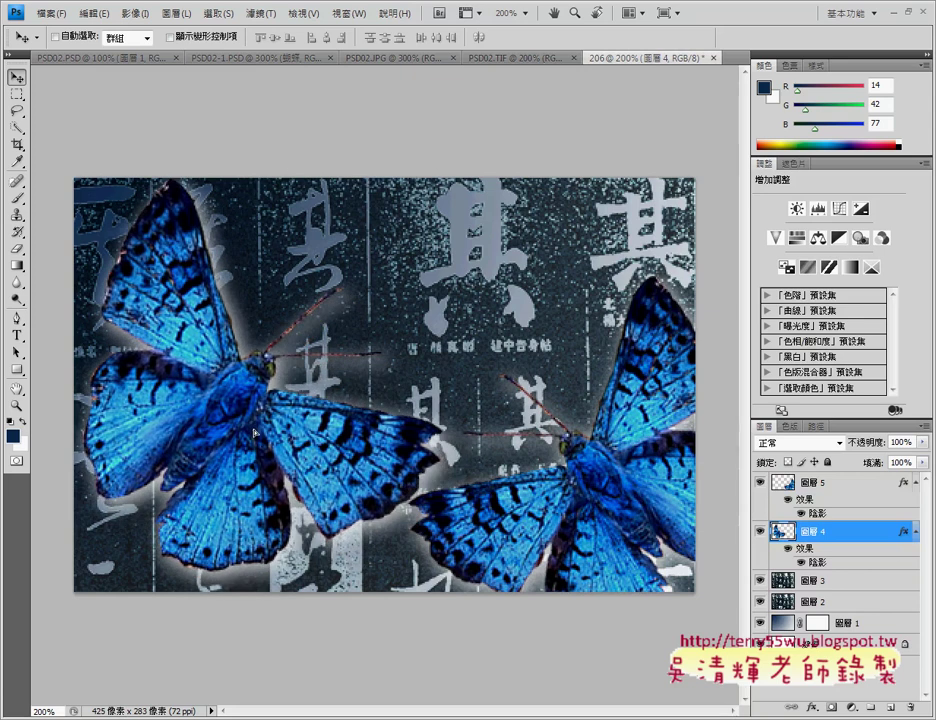
pyautogui.click(510, 57)
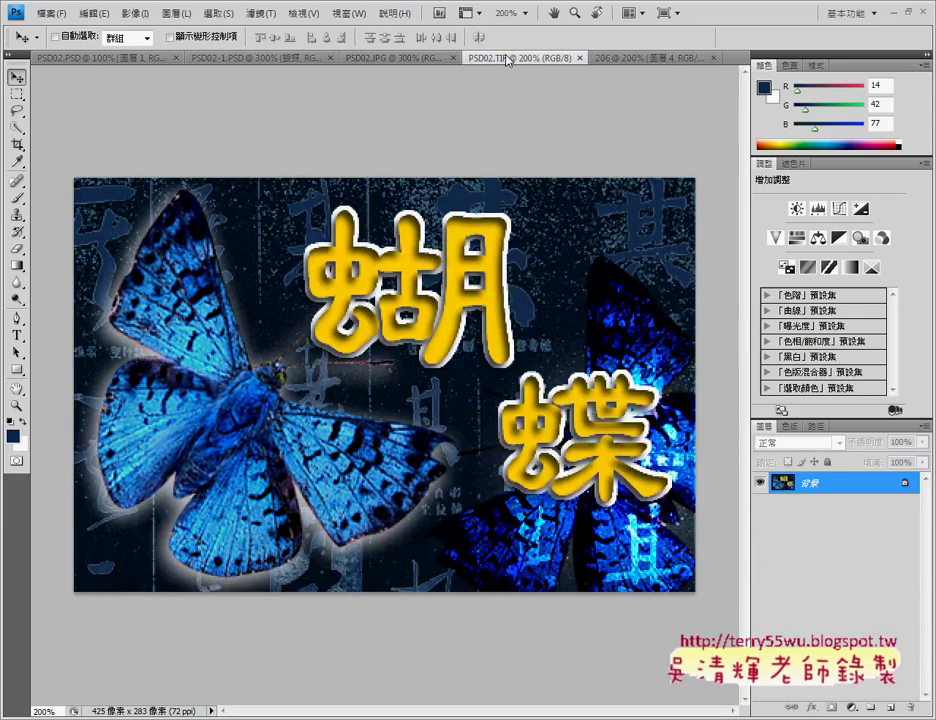
# Fine-tune both butterflies, nudging the right one right and down with arrow keys
pyautogui.click(618, 60)
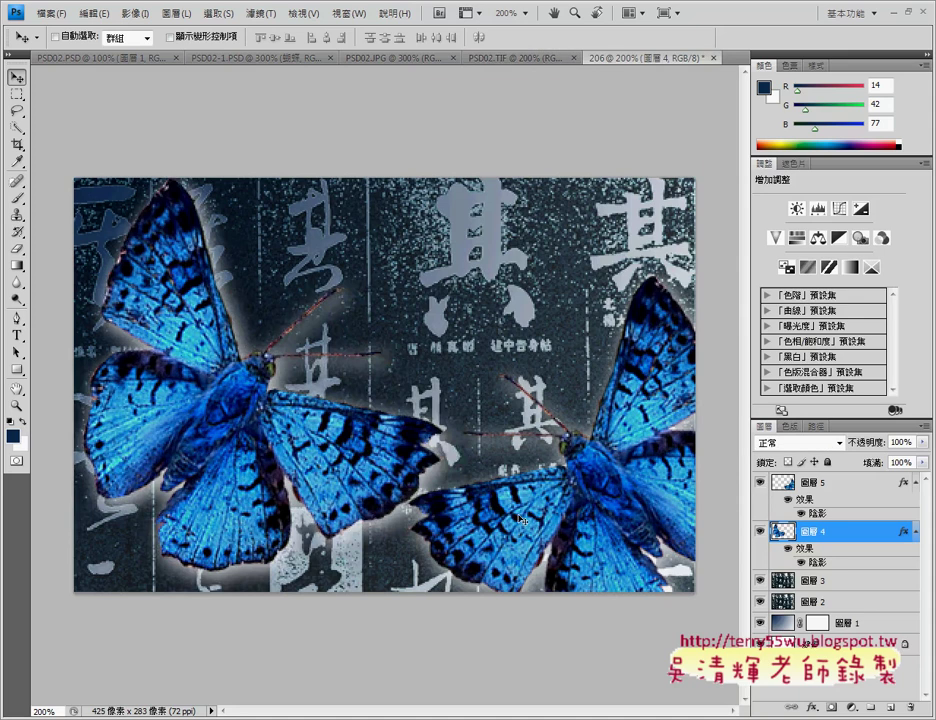
pyautogui.moveTo(531, 517); pyautogui.dragTo(512, 513)
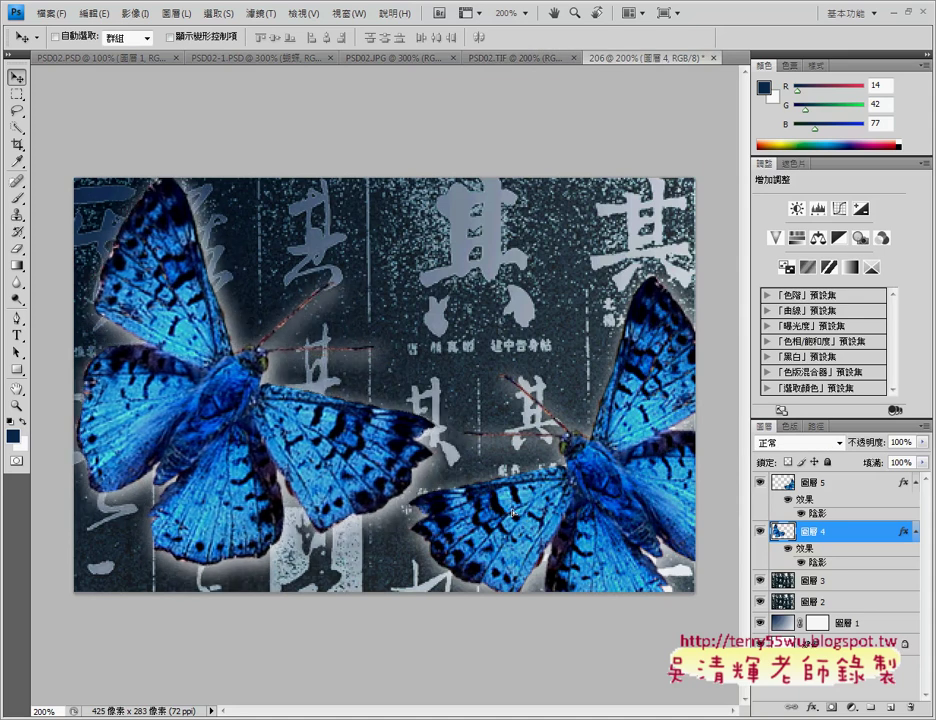
pyautogui.moveTo(512, 513); pyautogui.dragTo(512, 520)
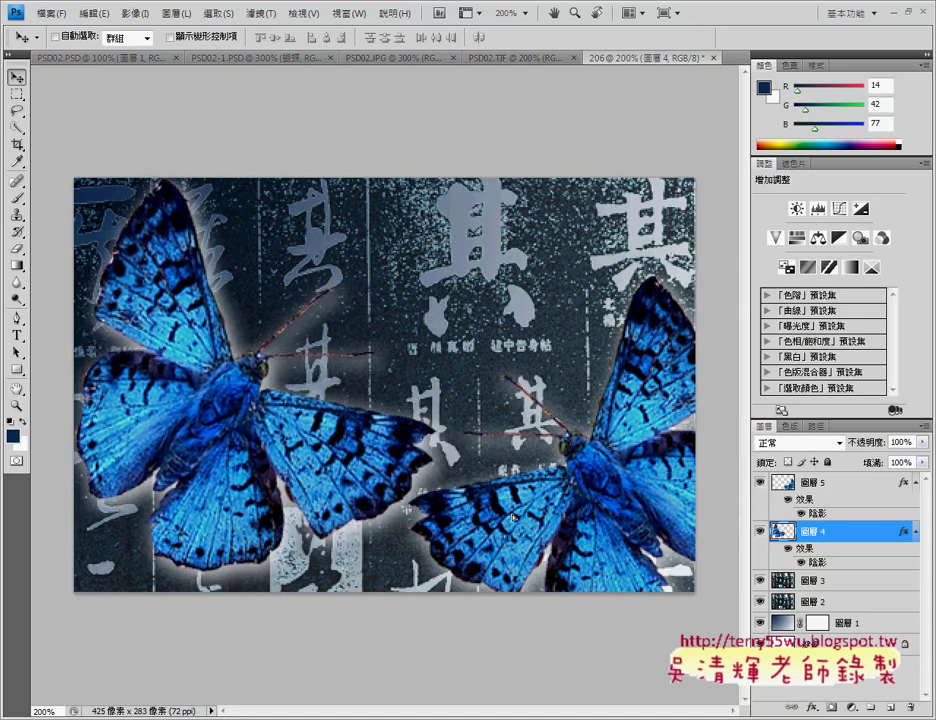
pyautogui.click(840, 483)
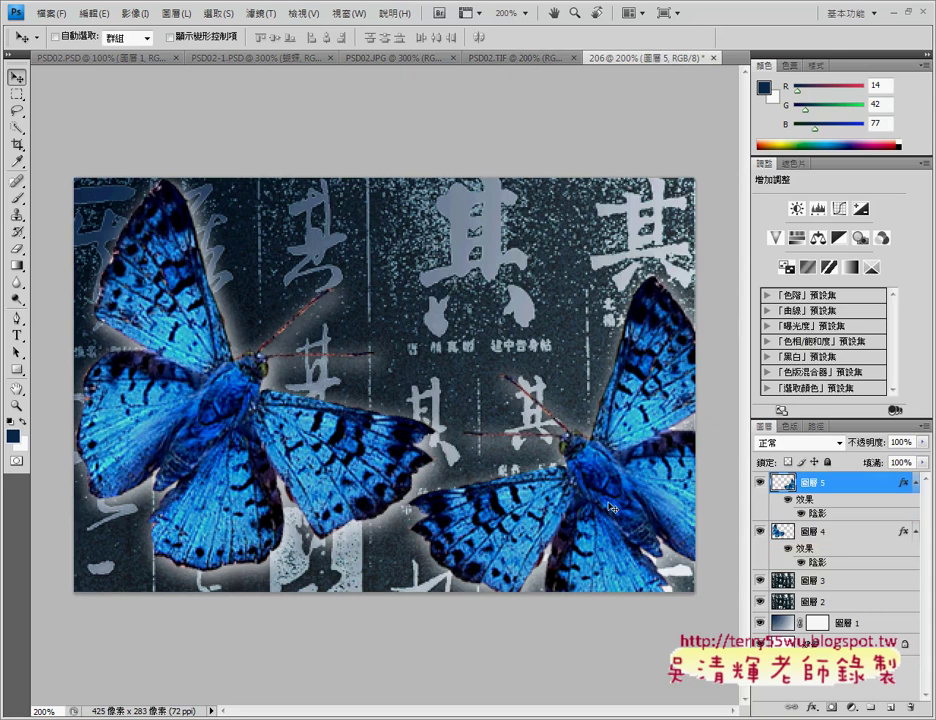
pyautogui.moveTo(615, 510); pyautogui.dragTo(622, 511)
pyautogui.press('Right')
pyautogui.press('Right')
pyautogui.press('Right')
pyautogui.press('Down')
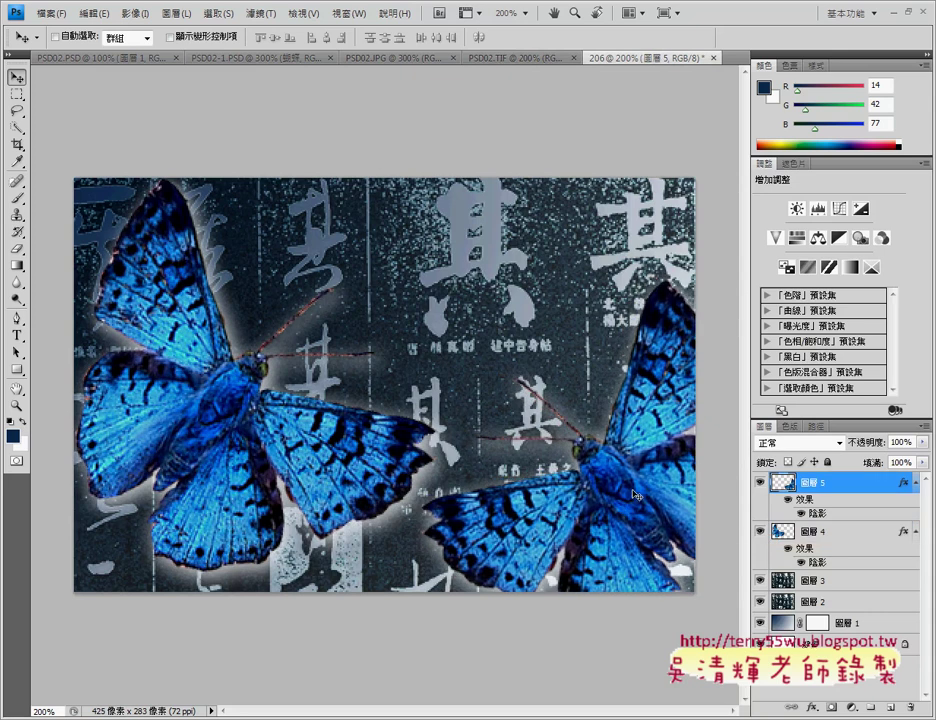
# Set layer 圖層 5's blend mode to 強烈光源 (Hard Light) and view PSD02.TIF
pyautogui.click(799, 443)
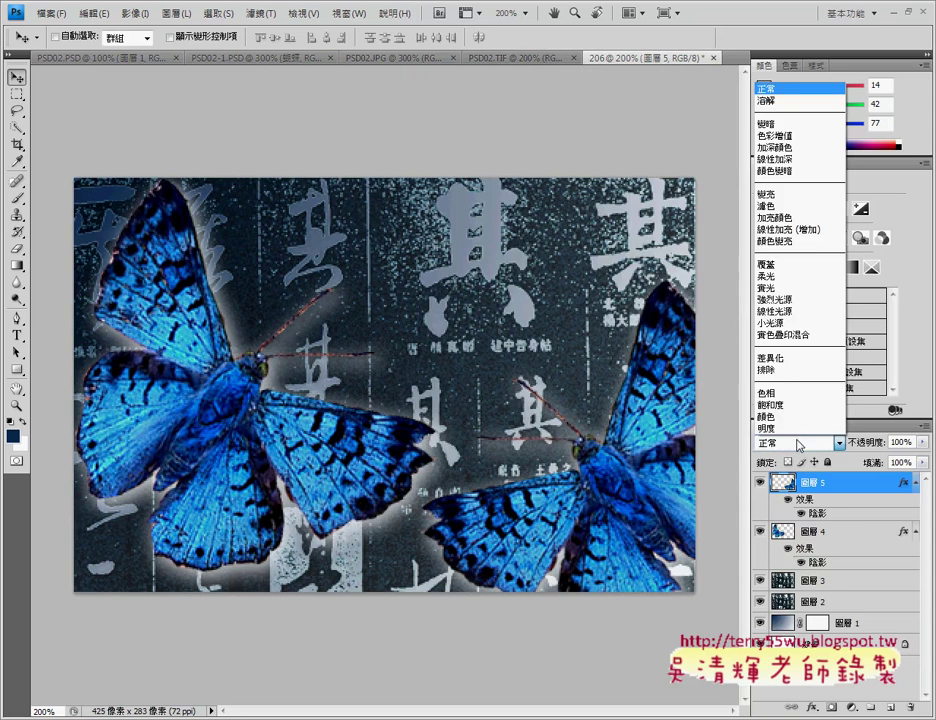
pyautogui.click(799, 300)
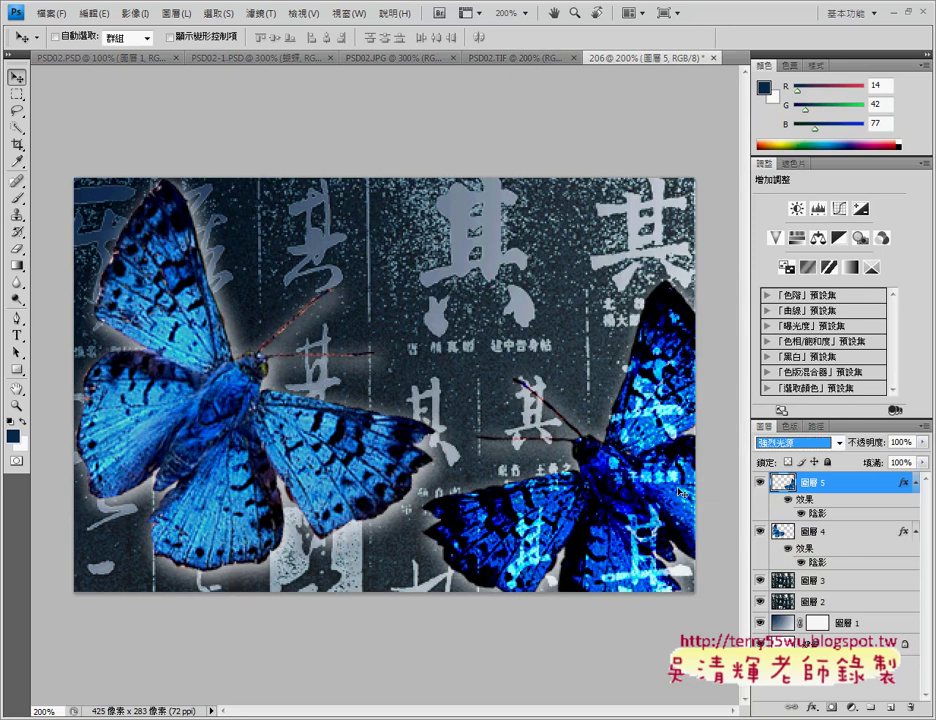
pyautogui.click(508, 59)
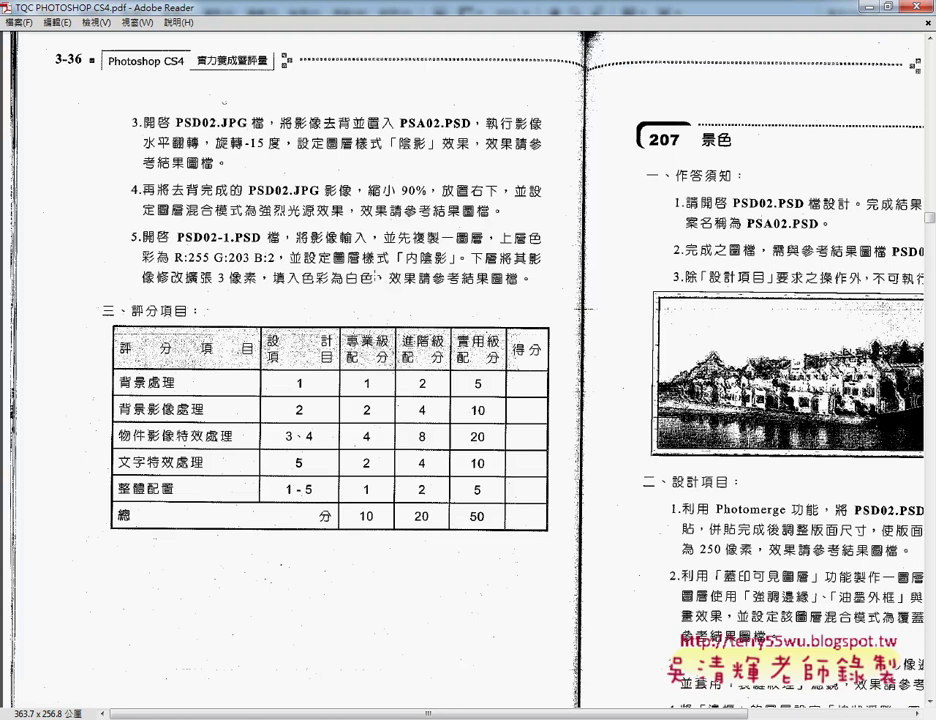
# Read the page 3-36 exercise instructions, then minimise Adobe Reader
pyautogui.click(866, 9)
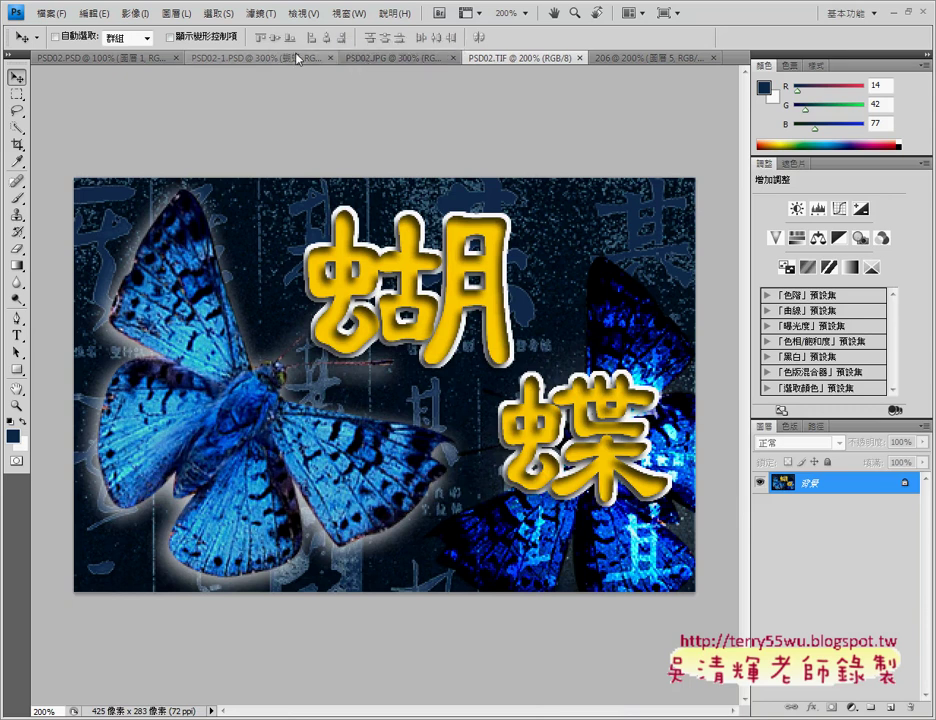
# Switch to the PSD02-1.PSD document with the black 蝴蝶 text
pyautogui.click(297, 58)
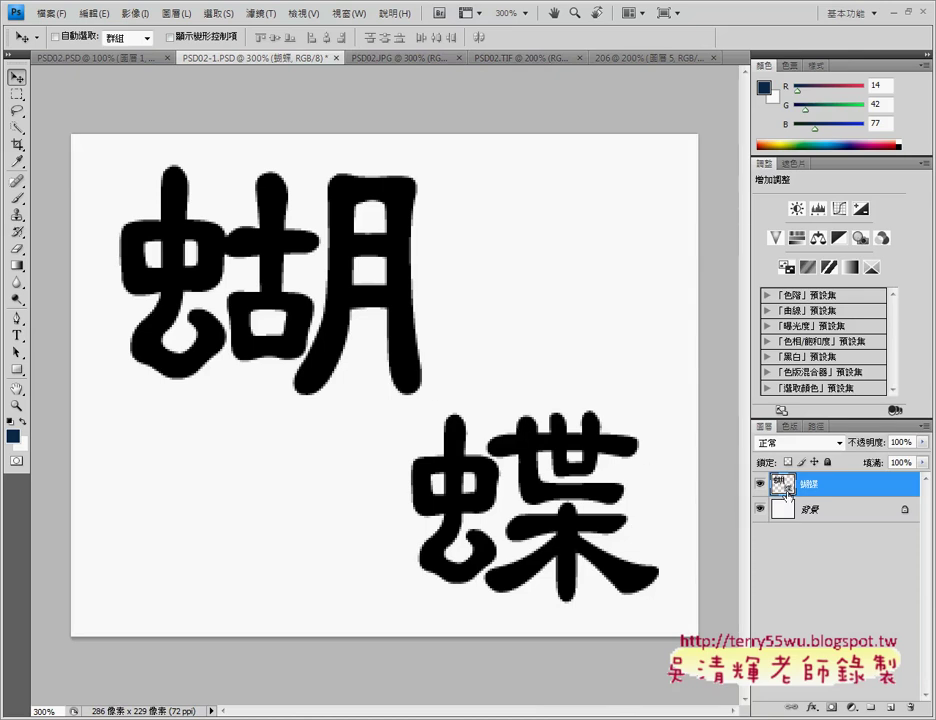
# Select the 蝴 and 蝶 characters with the Magic Wand, adding each part
pyautogui.click(19, 128)
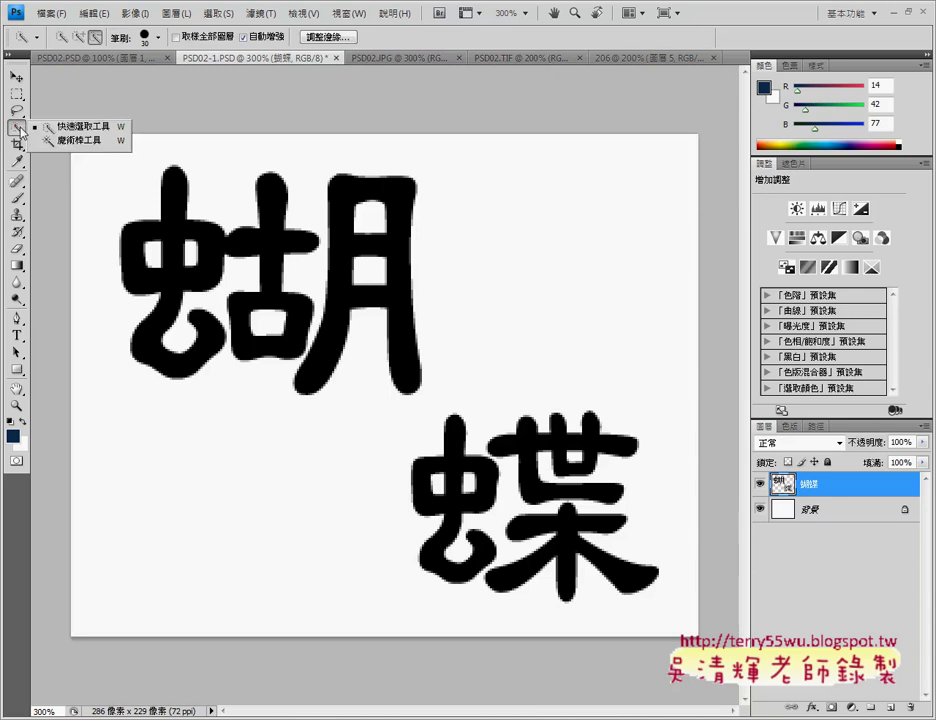
pyautogui.click(76, 141)
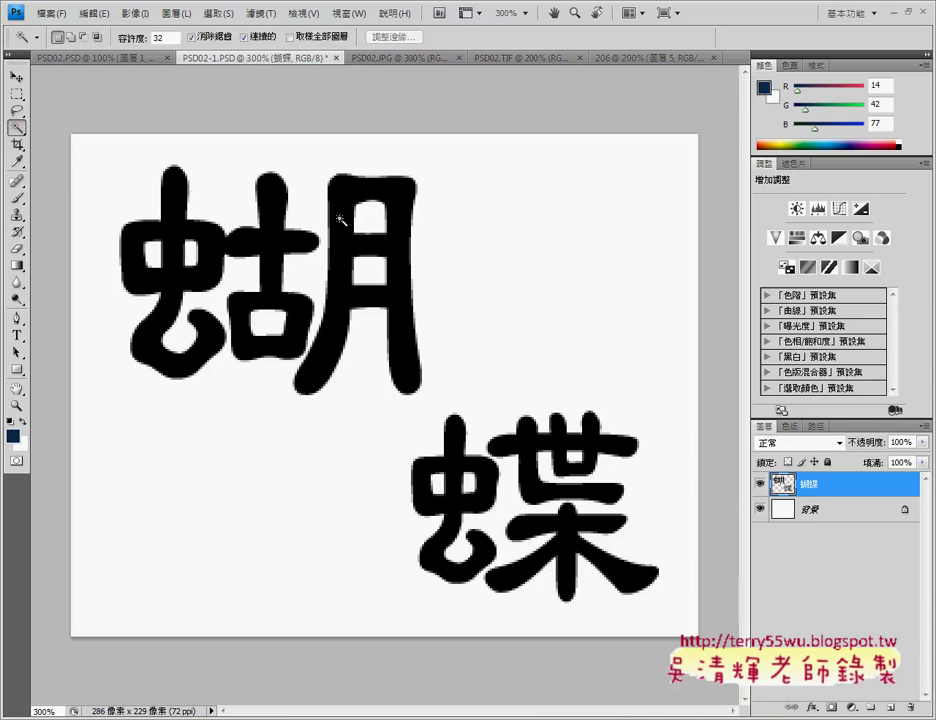
pyautogui.click(337, 215)
pyautogui.click(300, 244)
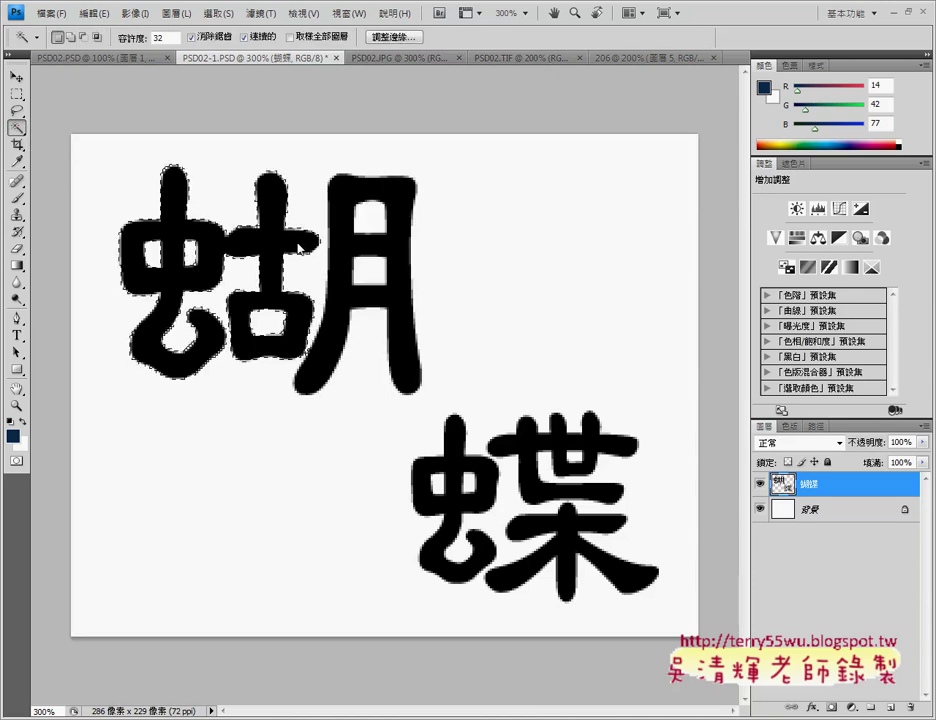
pyautogui.click(70, 37)
pyautogui.click(340, 203)
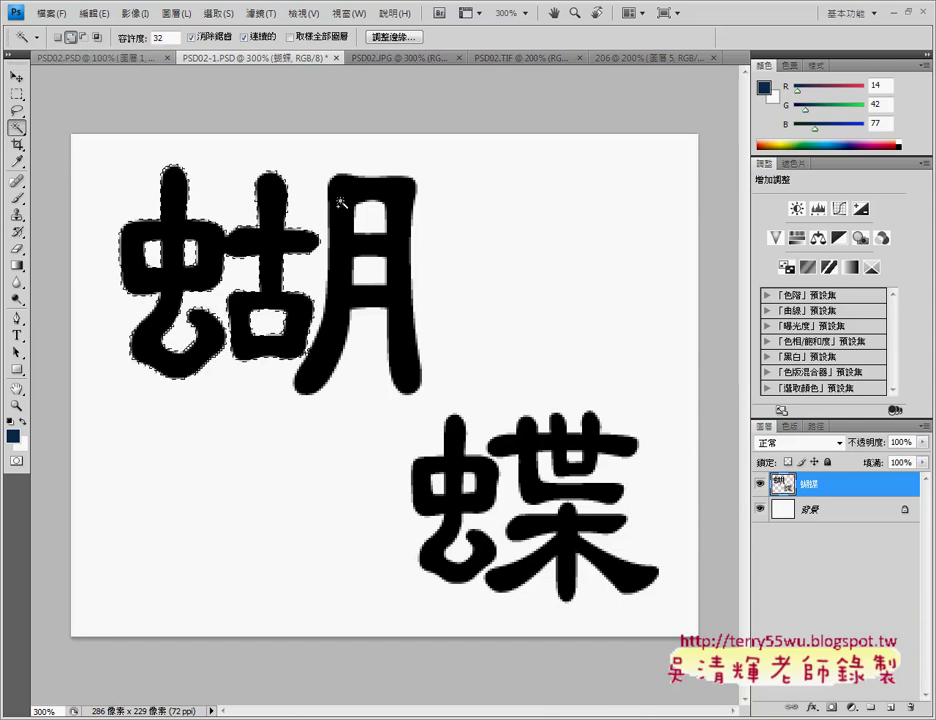
pyautogui.click(528, 463)
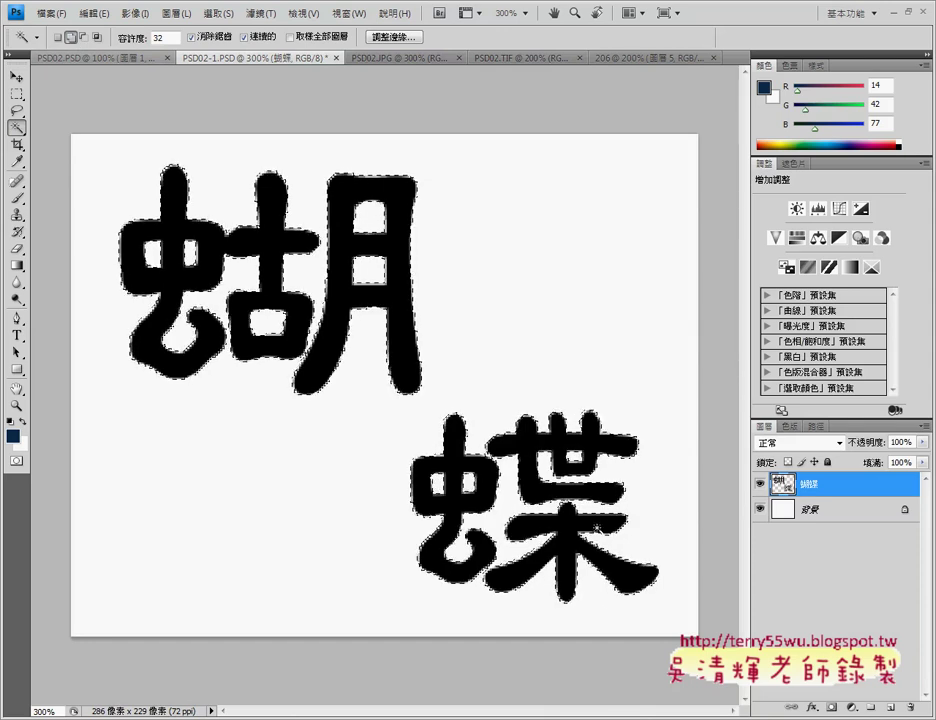
# Deselect, then select the 蝴蝶 layer's pixels with 選取像素
pyautogui.click(218, 13)
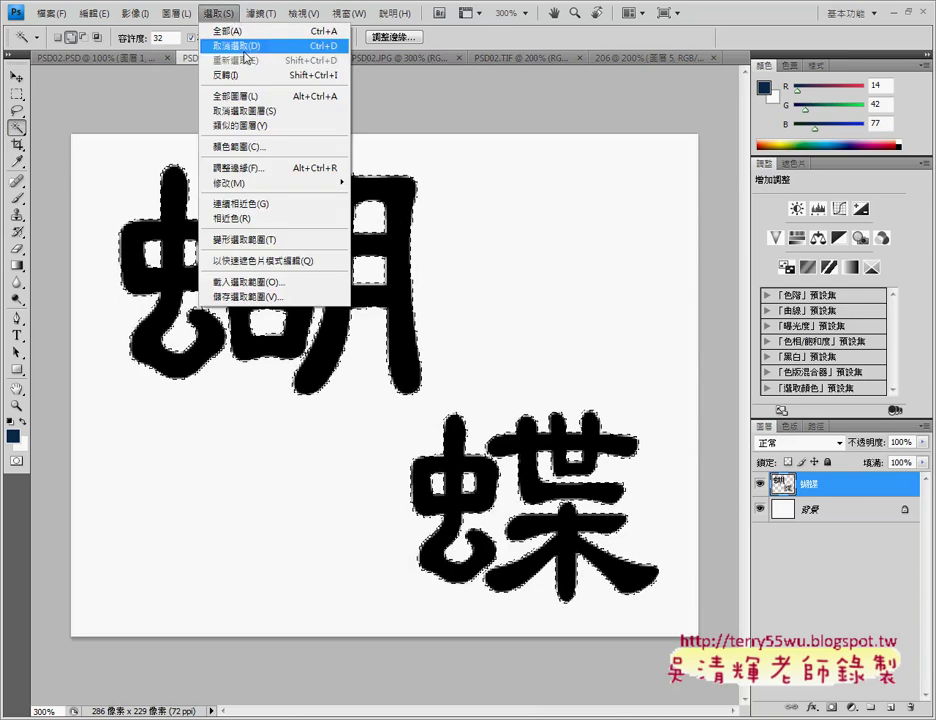
pyautogui.click(245, 57)
pyautogui.rightClick(786, 485)
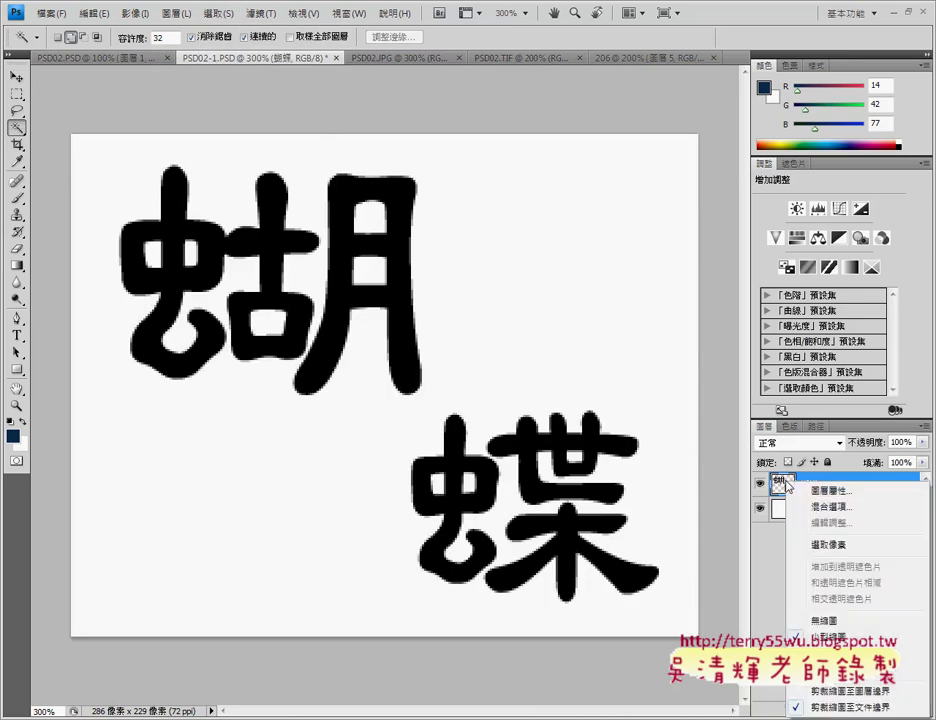
pyautogui.click(823, 546)
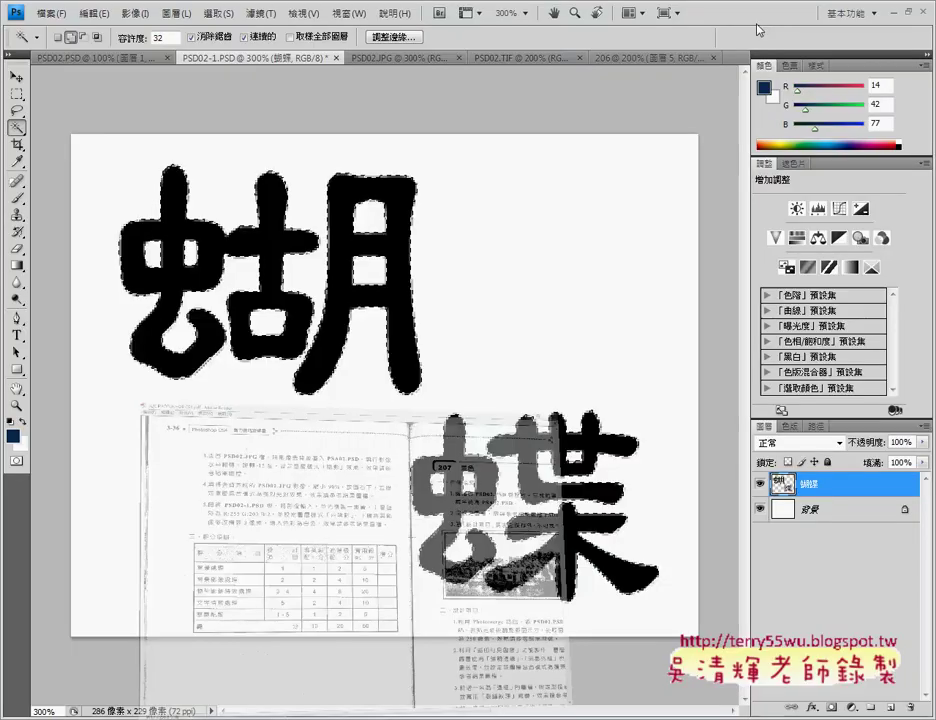
# Fill the characters with a custom colour R255 G203 B2 via Edit > Fill
pyautogui.click(90, 14)
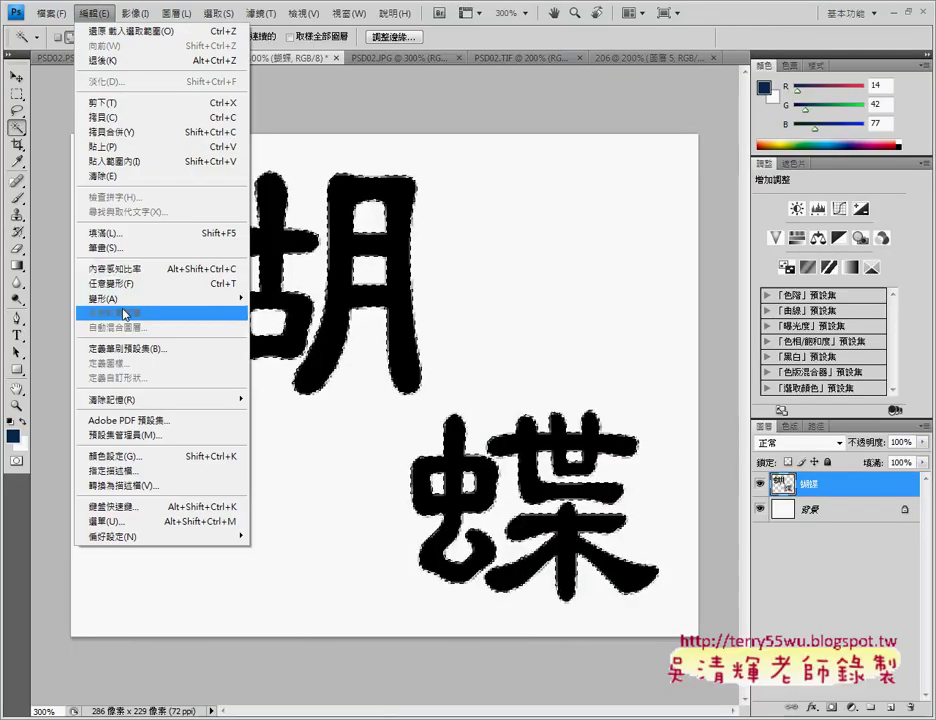
pyautogui.click(146, 233)
pyautogui.click(498, 228)
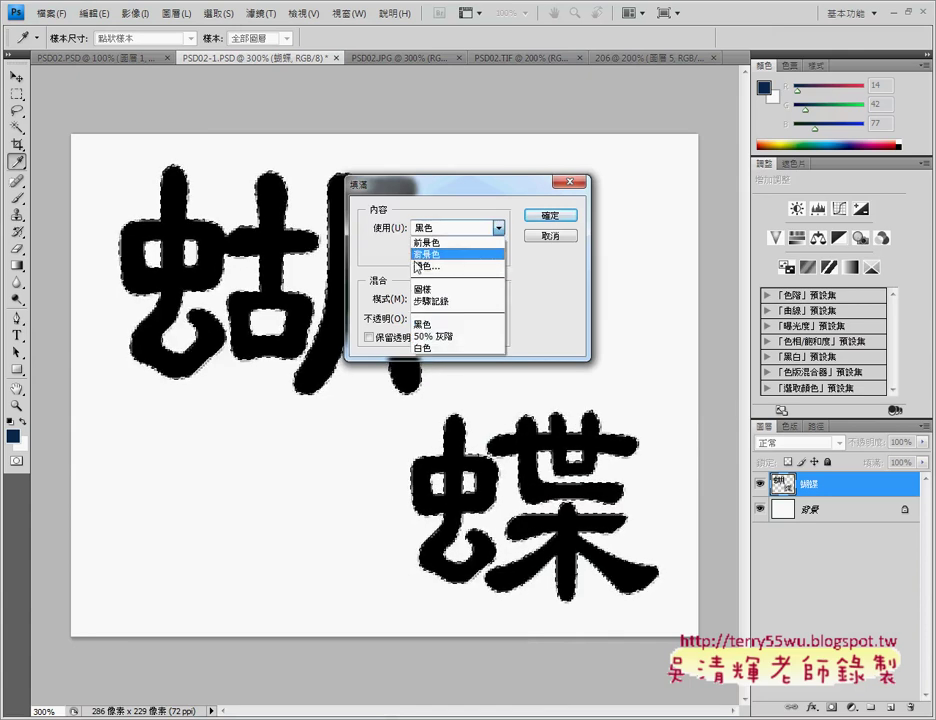
pyautogui.click(484, 266)
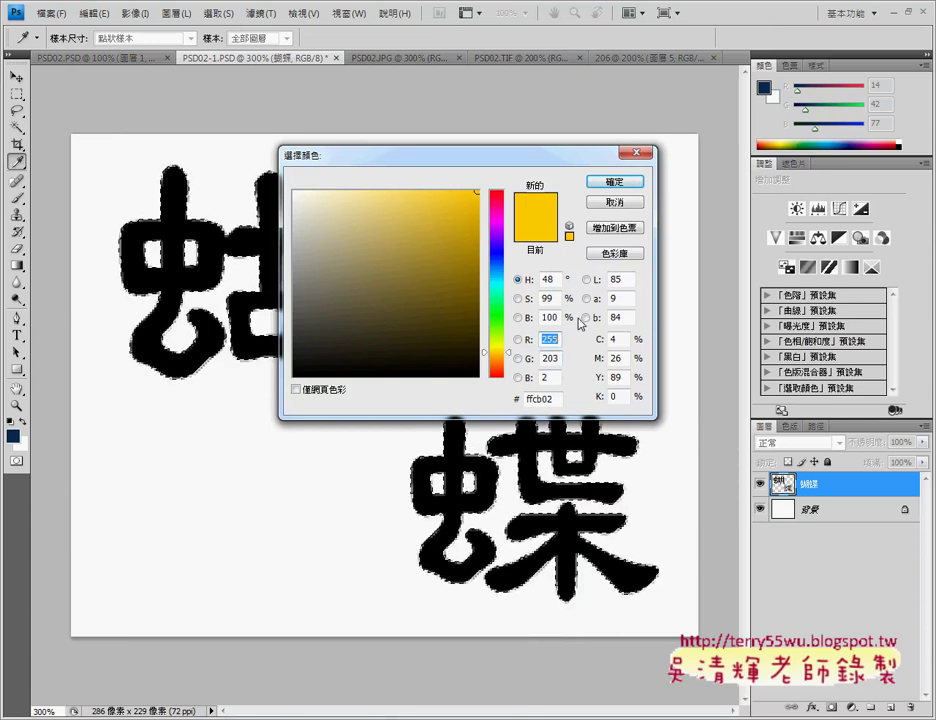
pyautogui.click(613, 182)
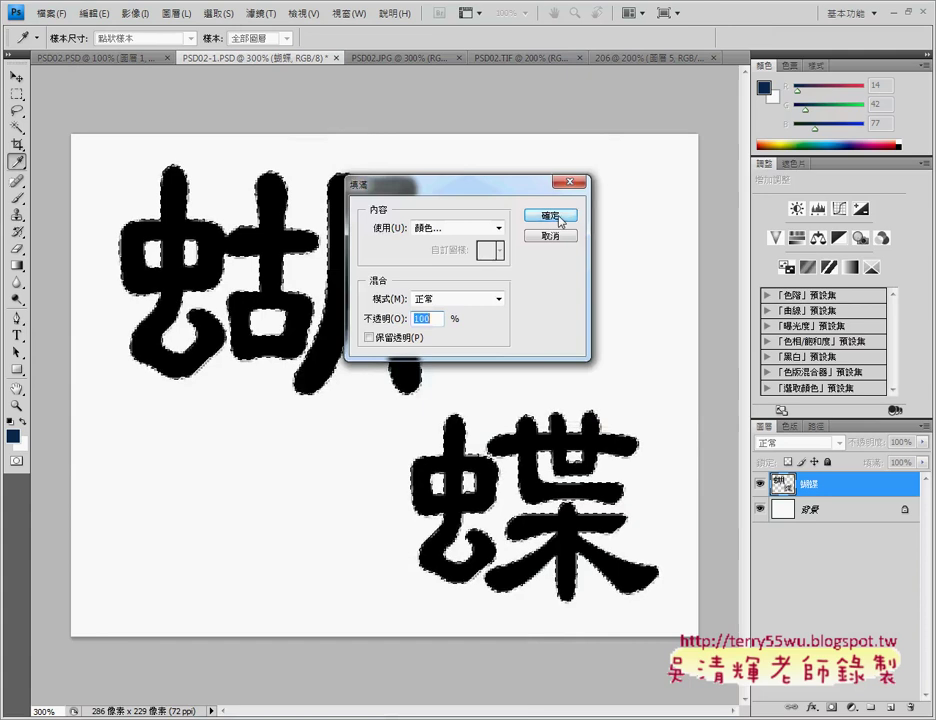
pyautogui.click(551, 215)
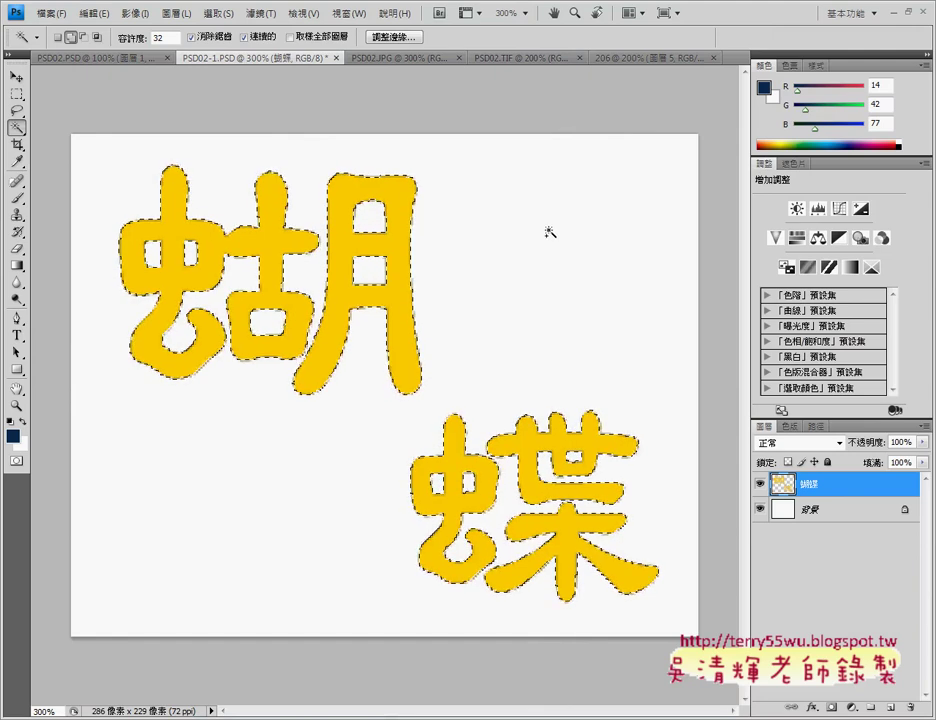
pyautogui.click(507, 60)
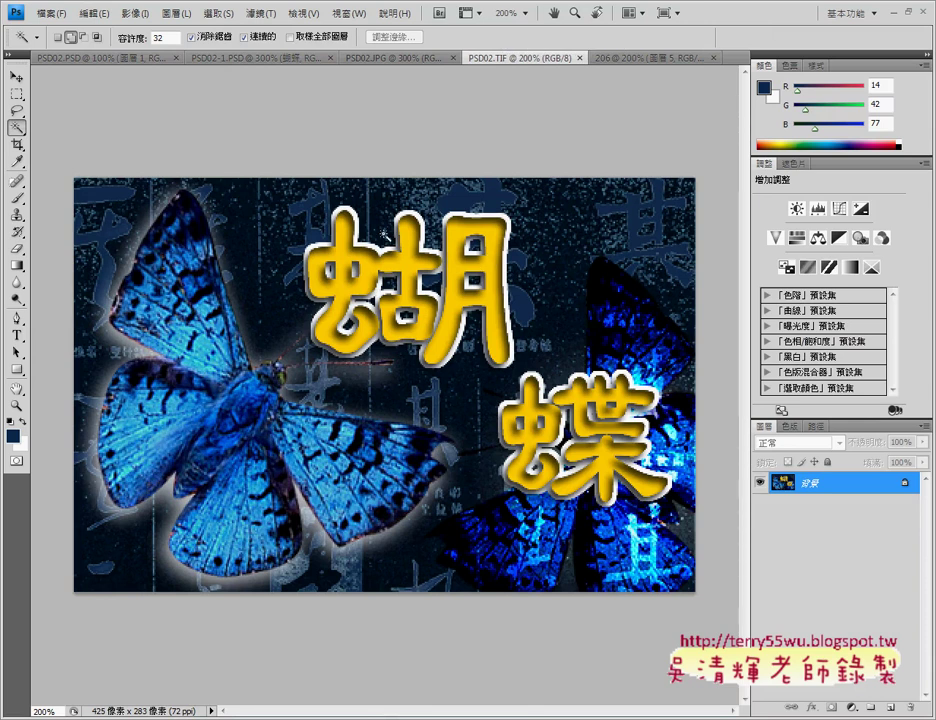
pyautogui.click(637, 62)
pyautogui.click(245, 58)
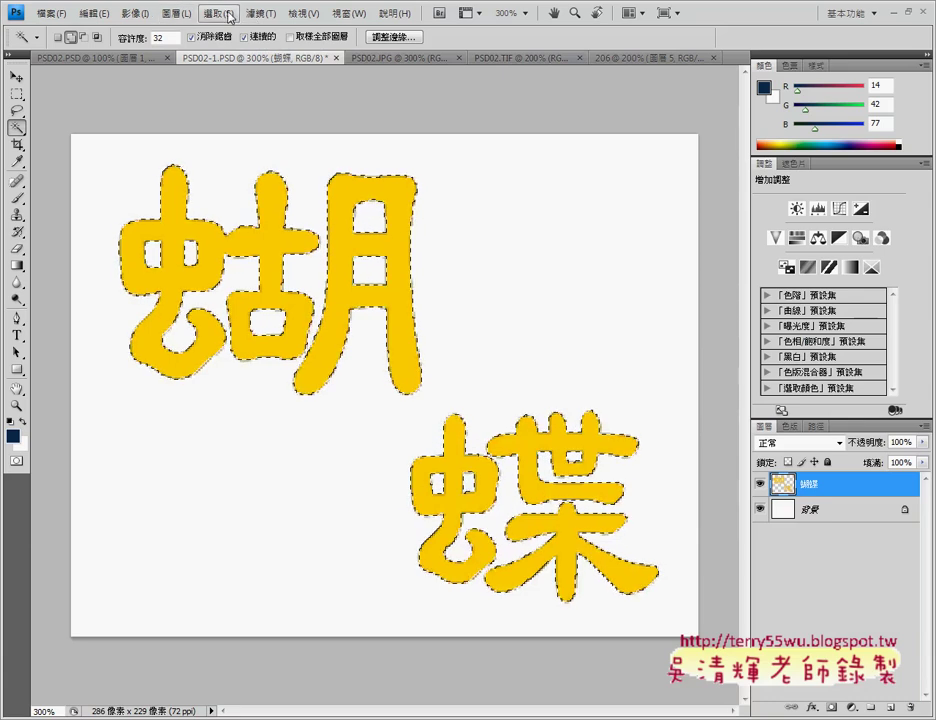
# Expand the 蝴蝶 selection by 3 pixels using Select > Modify > Expand
pyautogui.click(229, 14)
pyautogui.moveTo(240, 183)
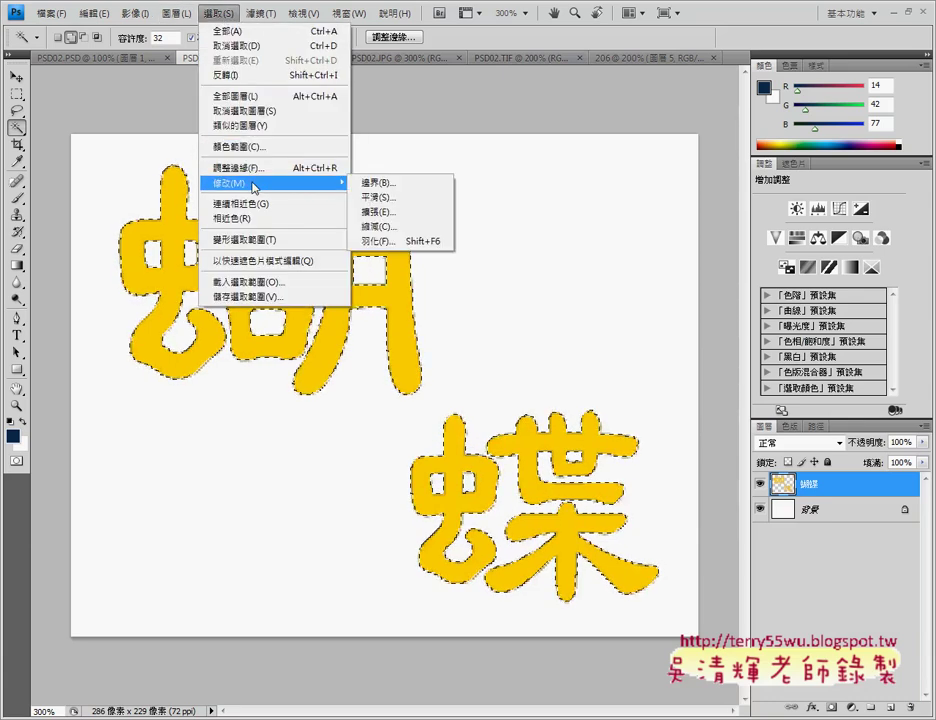
pyautogui.click(400, 212)
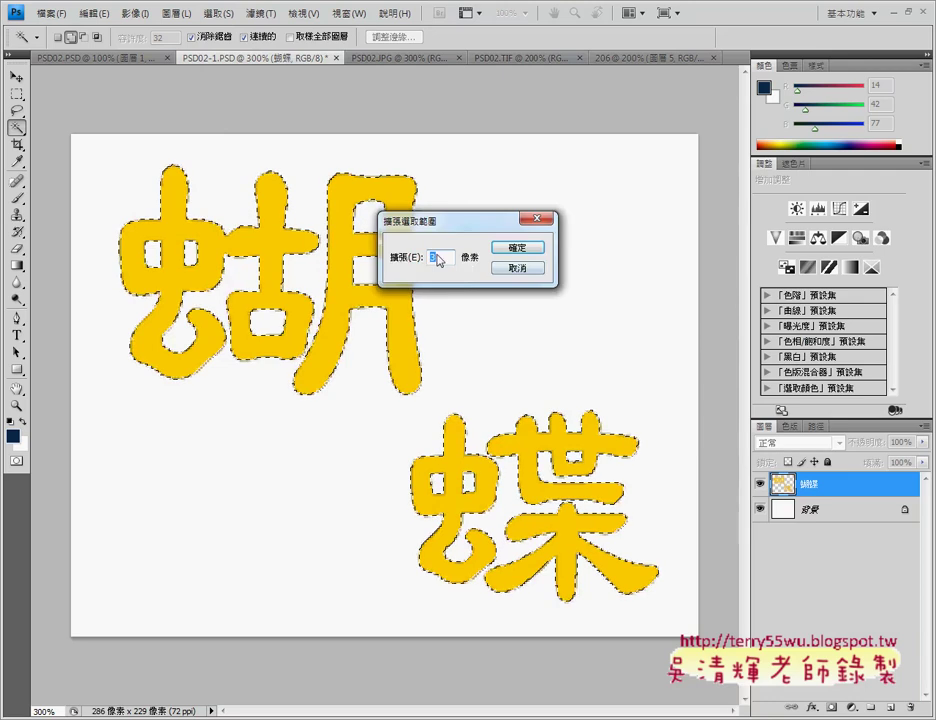
pyautogui.moveTo(450, 219); pyautogui.dragTo(566, 209)
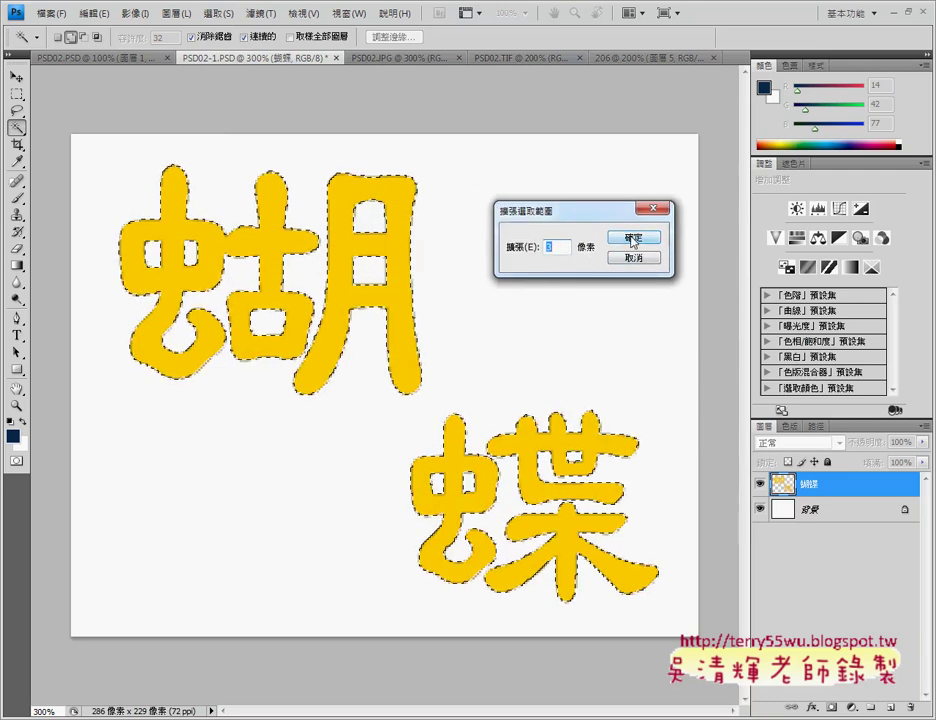
pyautogui.click(632, 240)
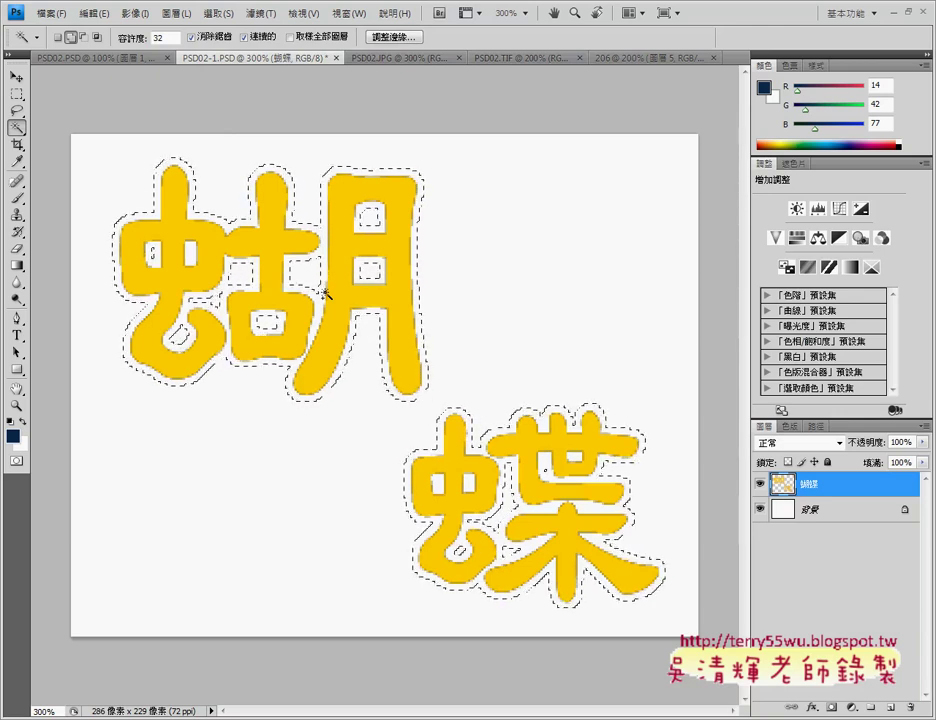
# Duplicate the 蝴蝶 layer to create 蝴蝶 拷貝
pyautogui.rightClick(838, 490)
pyautogui.click(837, 190)
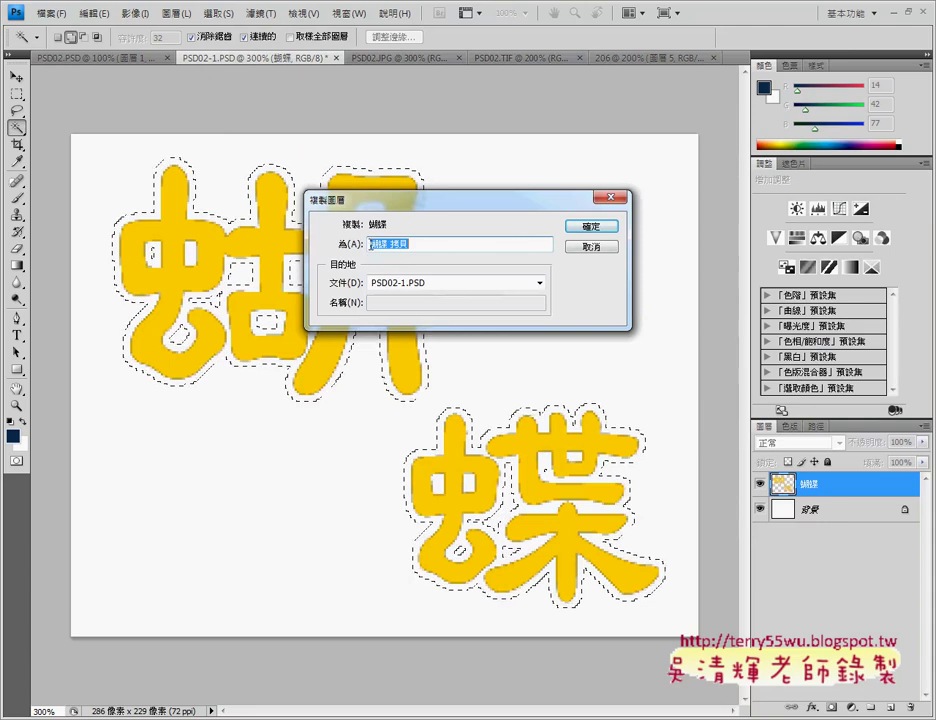
pyautogui.click(592, 227)
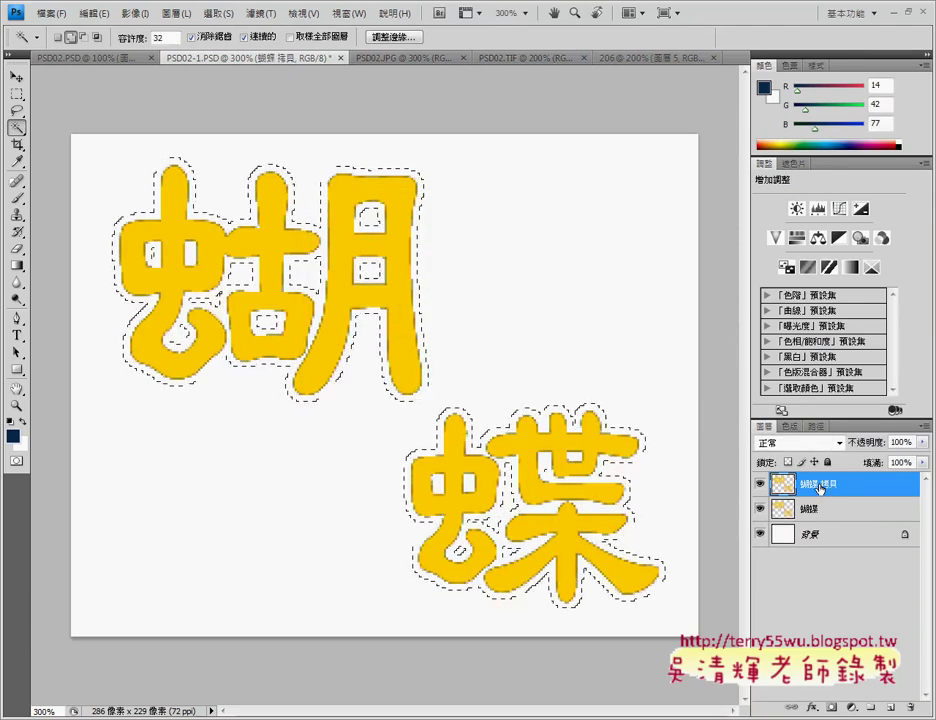
# Fill the expanded selection with White on the copy layer
pyautogui.click(94, 14)
pyautogui.click(105, 233)
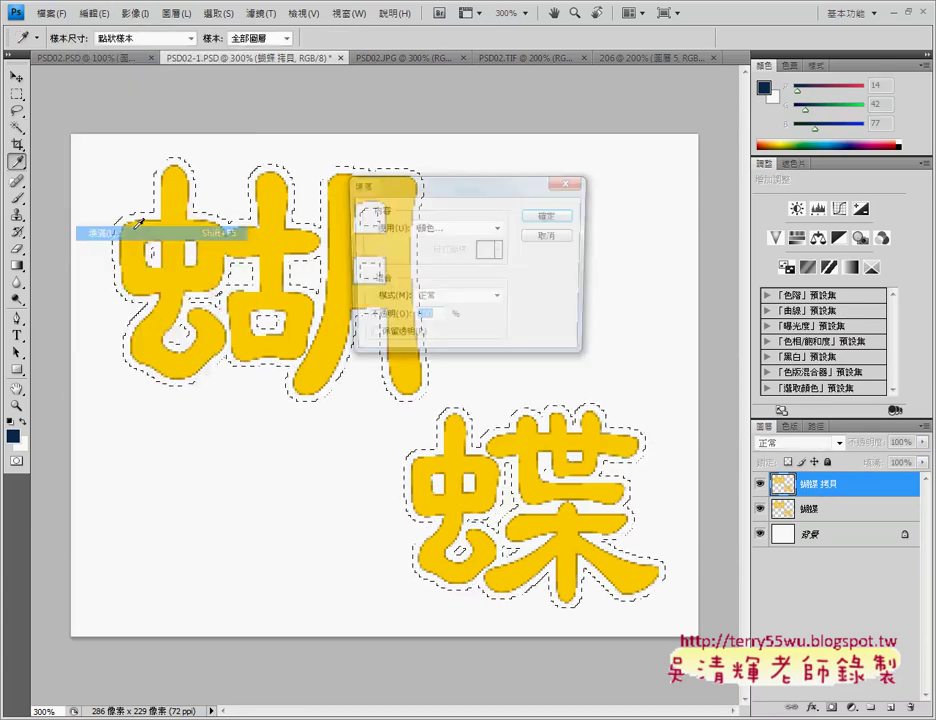
pyautogui.click(474, 228)
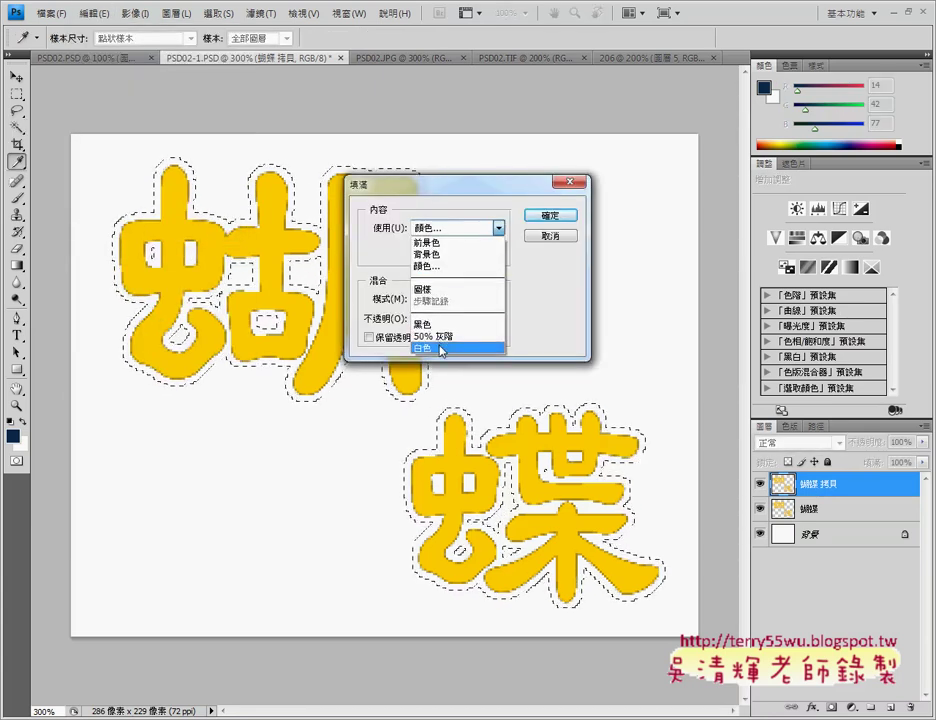
pyautogui.click(445, 347)
pyautogui.click(549, 215)
pyautogui.press('w')
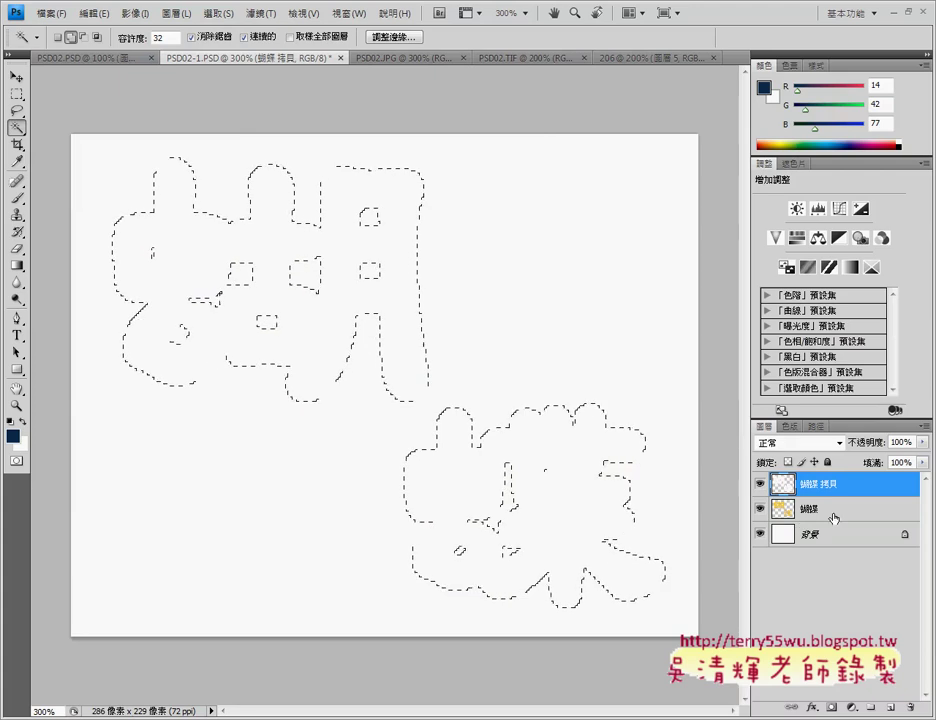
# Drag the yellow 蝴蝶 layer above 蝴蝶 拷貝 in the Layers panel
pyautogui.click(832, 509)
pyautogui.keyDown('shift'); pyautogui.click(846, 489); pyautogui.keyUp('shift')
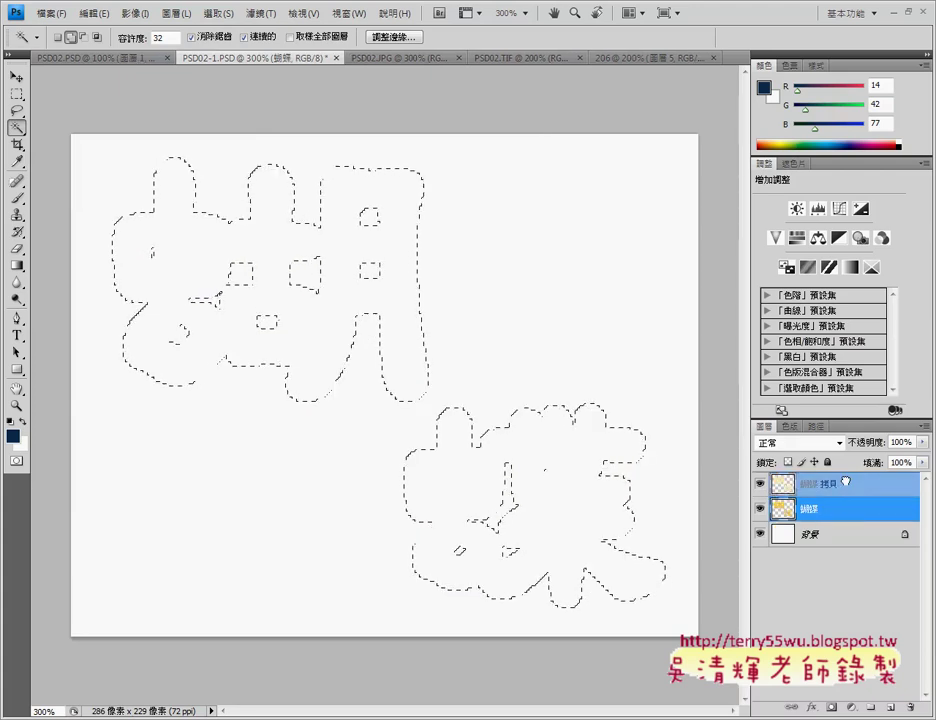
pyautogui.moveTo(846, 482); pyautogui.dragTo(840, 484)
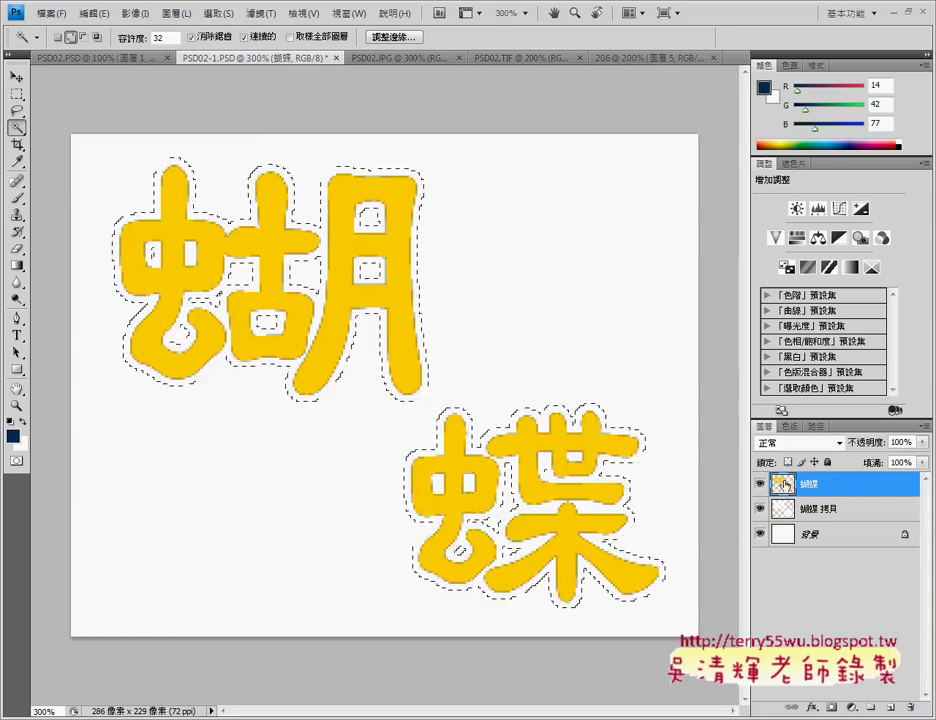
# Add an Inner Shadow layer style to the 蝴蝶 layer
pyautogui.doubleClick(783, 484)
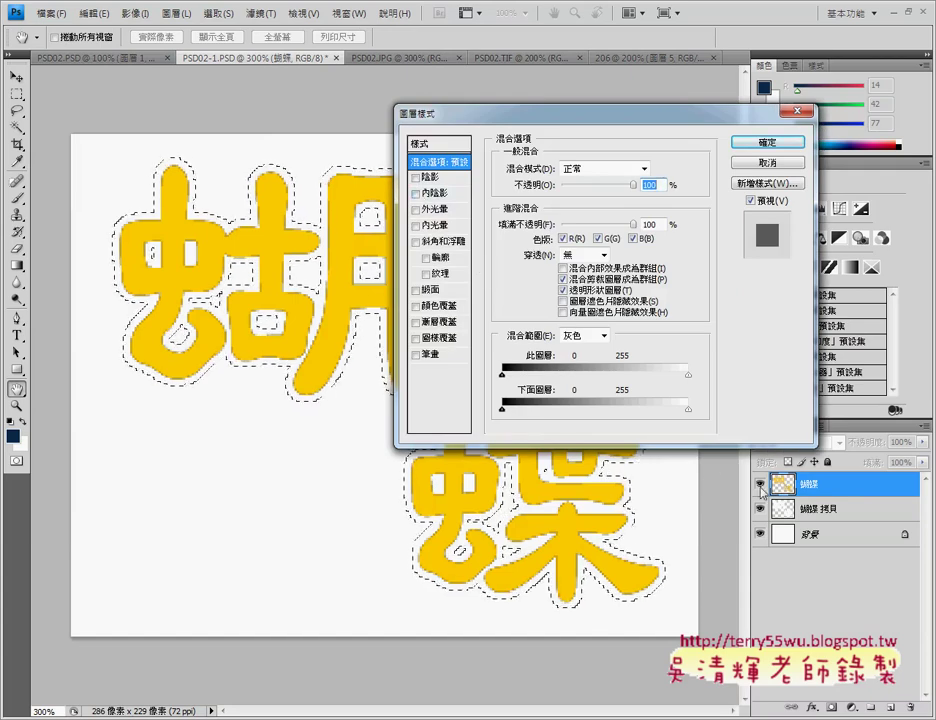
pyautogui.click(418, 194)
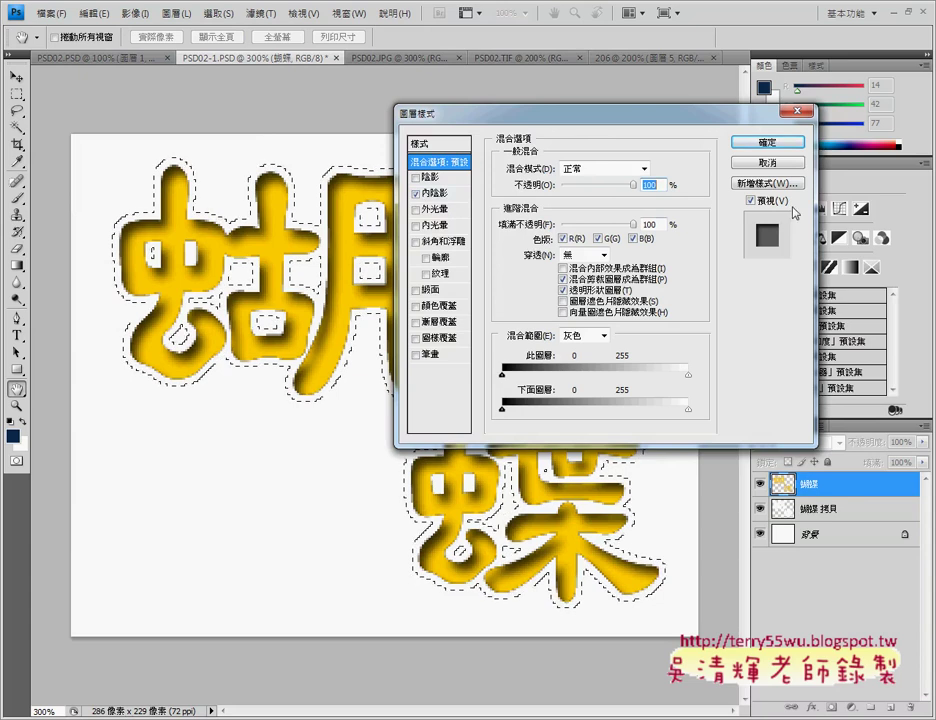
pyautogui.click(775, 147)
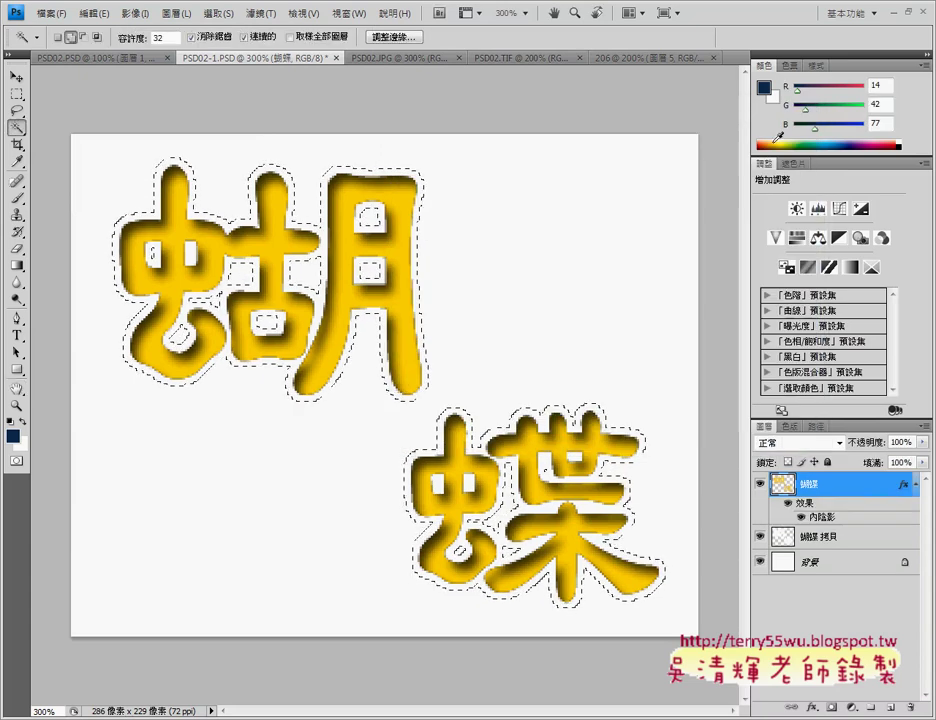
# Select both 蝴蝶 and 蝴蝶 拷貝 and link them
pyautogui.keyDown('ctrl'); pyautogui.click(822, 541); pyautogui.keyUp('ctrl')
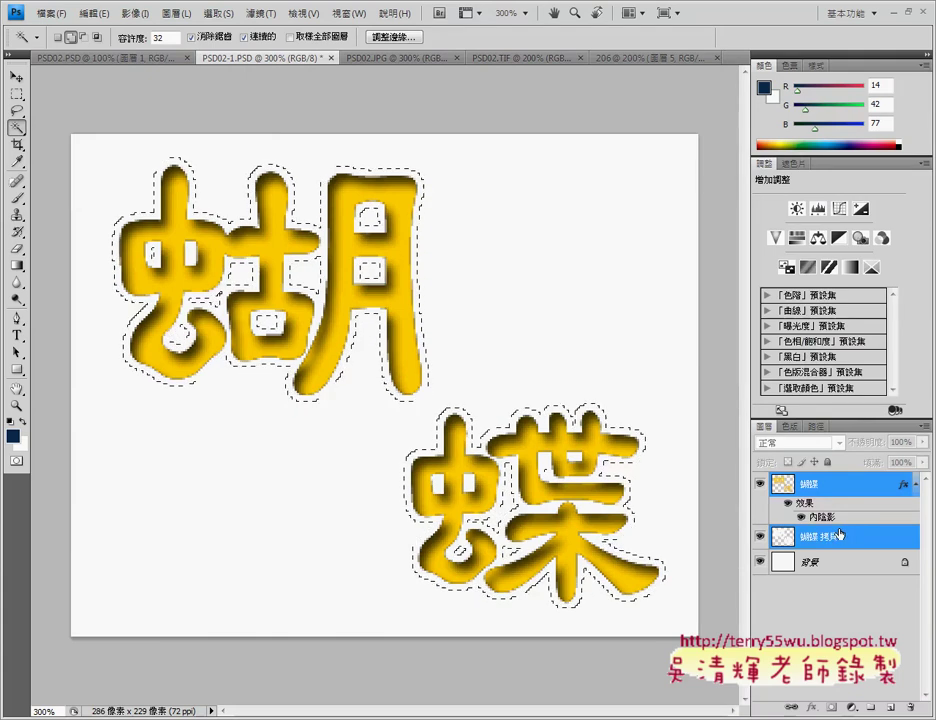
pyautogui.rightClick(842, 537)
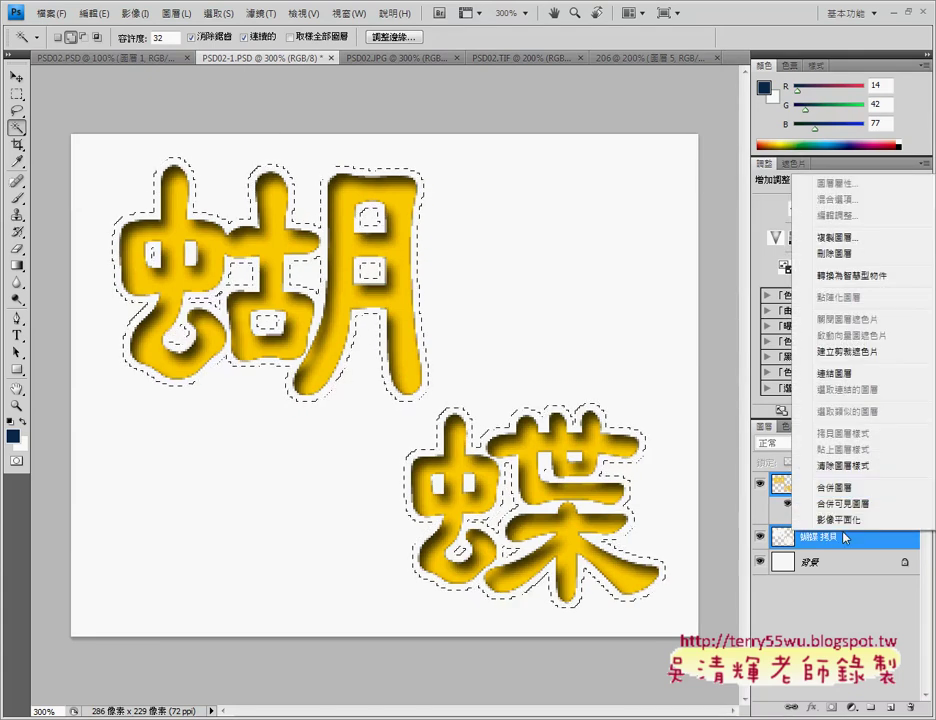
pyautogui.click(853, 375)
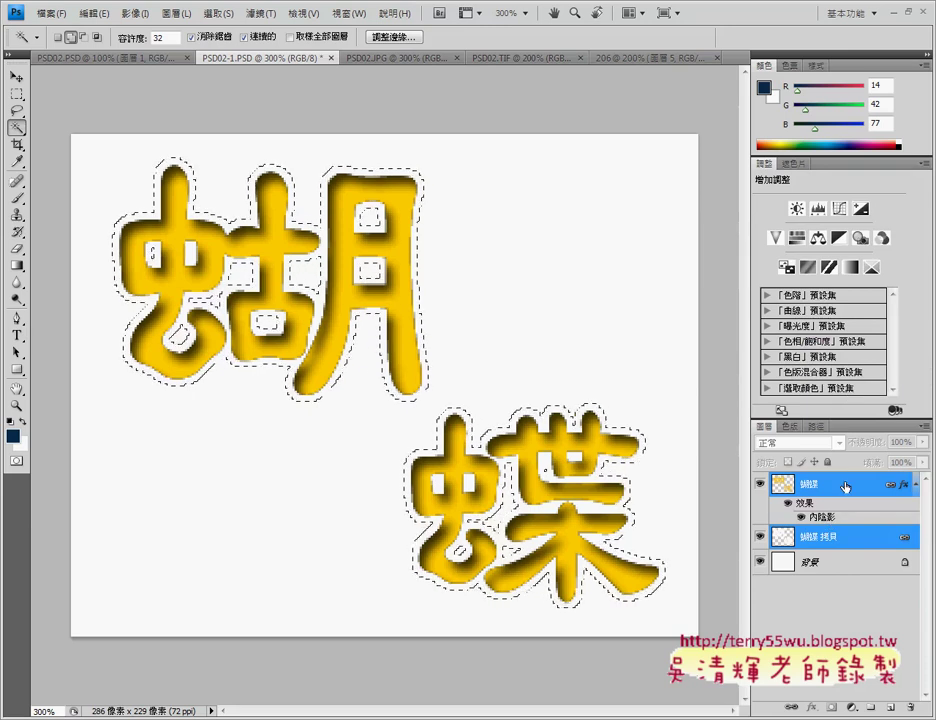
# Duplicate the linked layers into the 206 document and switch to it
pyautogui.rightClick(845, 487)
pyautogui.click(838, 188)
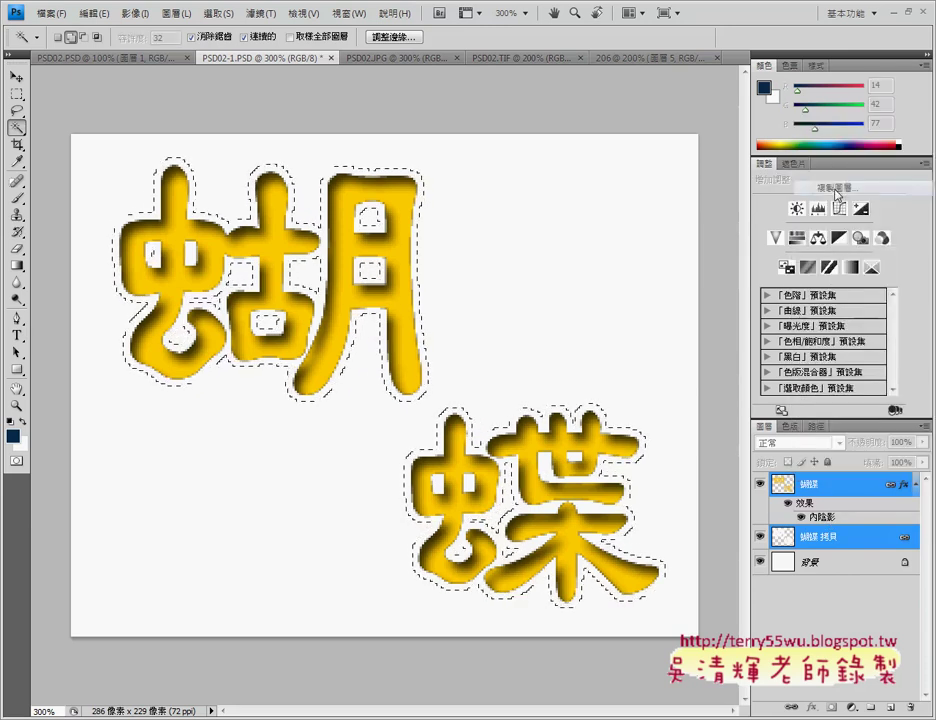
pyautogui.click(540, 283)
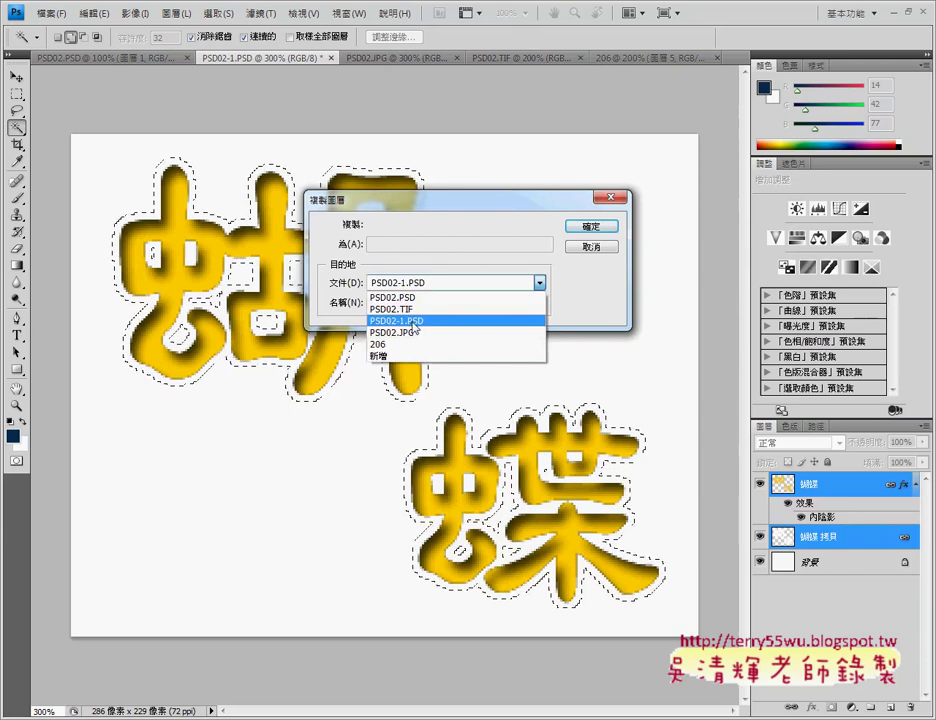
pyautogui.click(410, 344)
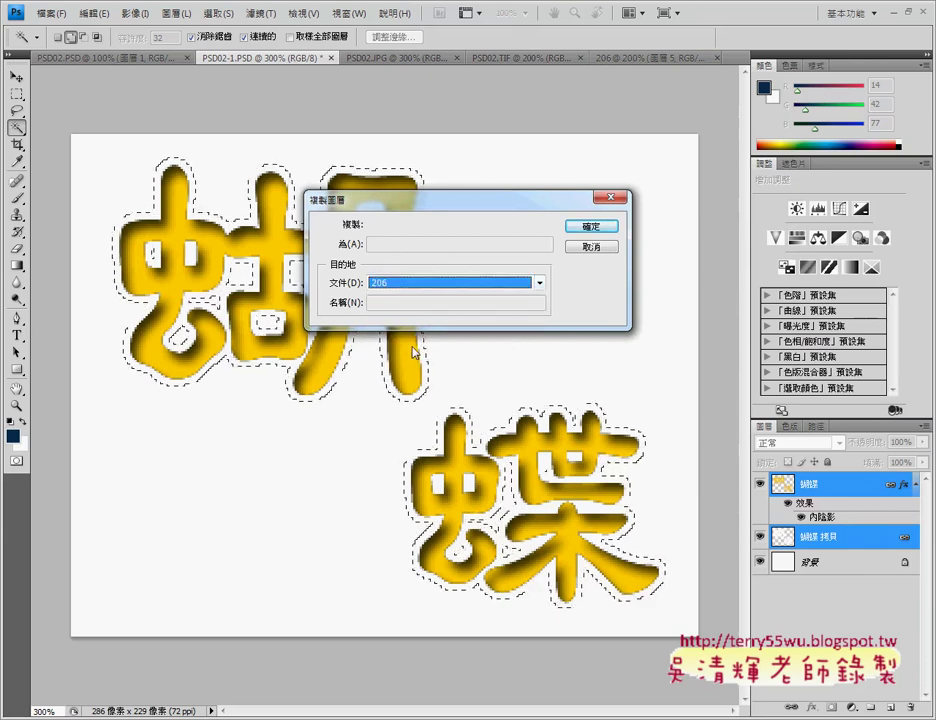
pyautogui.click(603, 230)
pyautogui.click(604, 230)
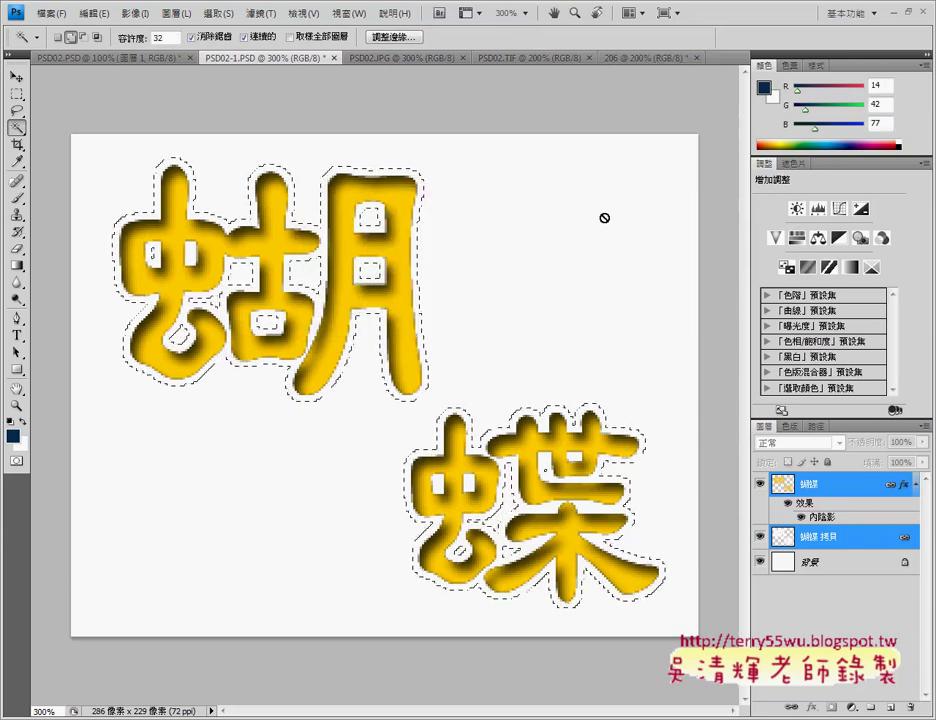
pyautogui.click(622, 59)
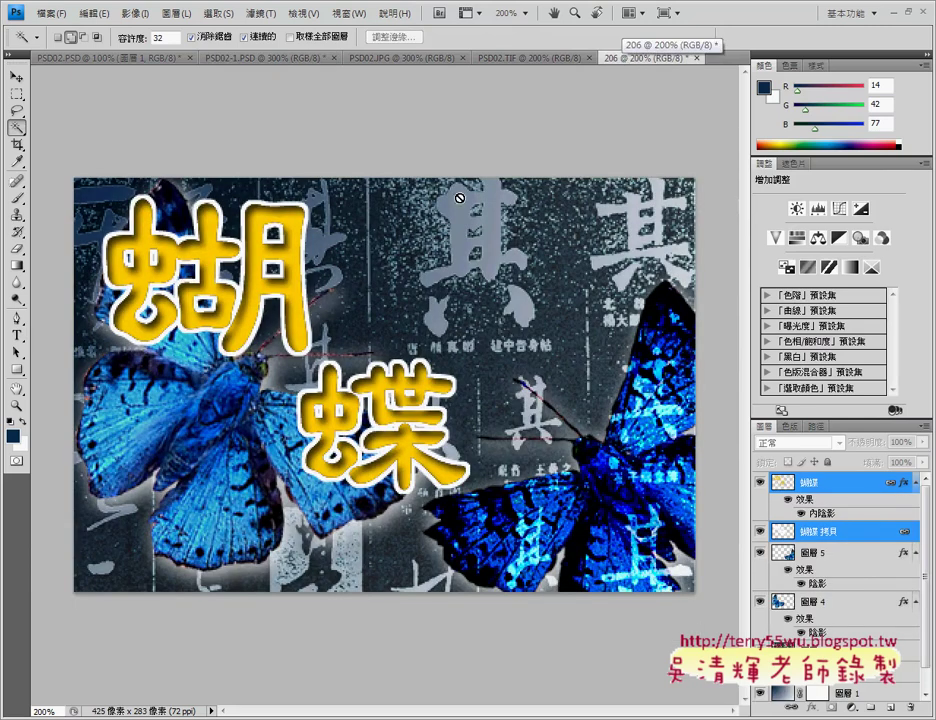
# Move the 蝴蝶 title right between the butterflies, checking against PSD02.TIF, then return to PSD02-1.PSD
pyautogui.click(16, 77)
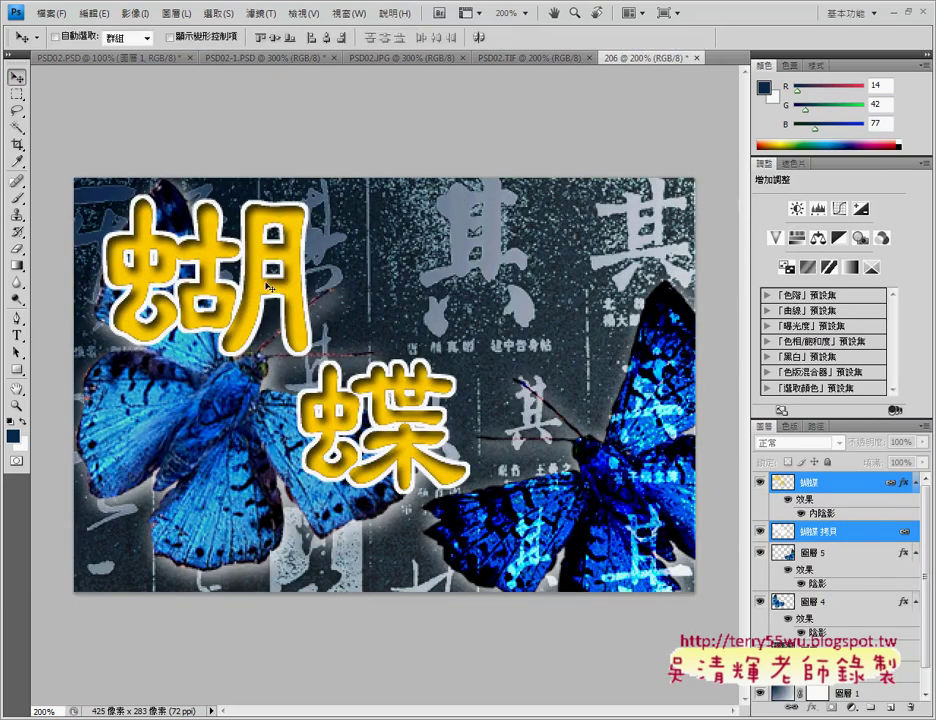
pyautogui.moveTo(205, 213); pyautogui.dragTo(425, 305)
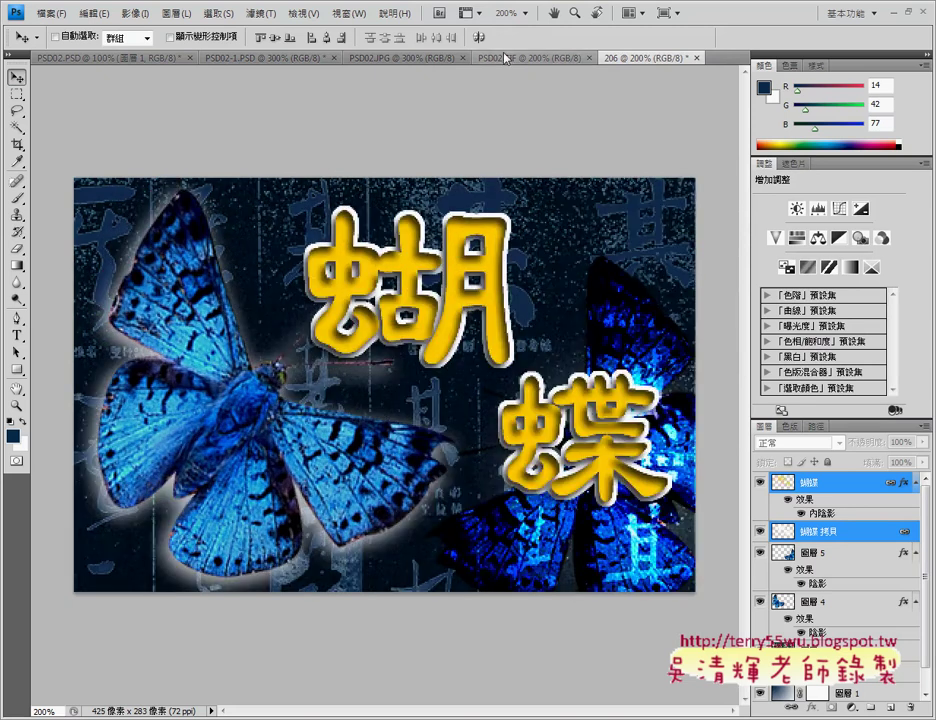
pyautogui.click(506, 58)
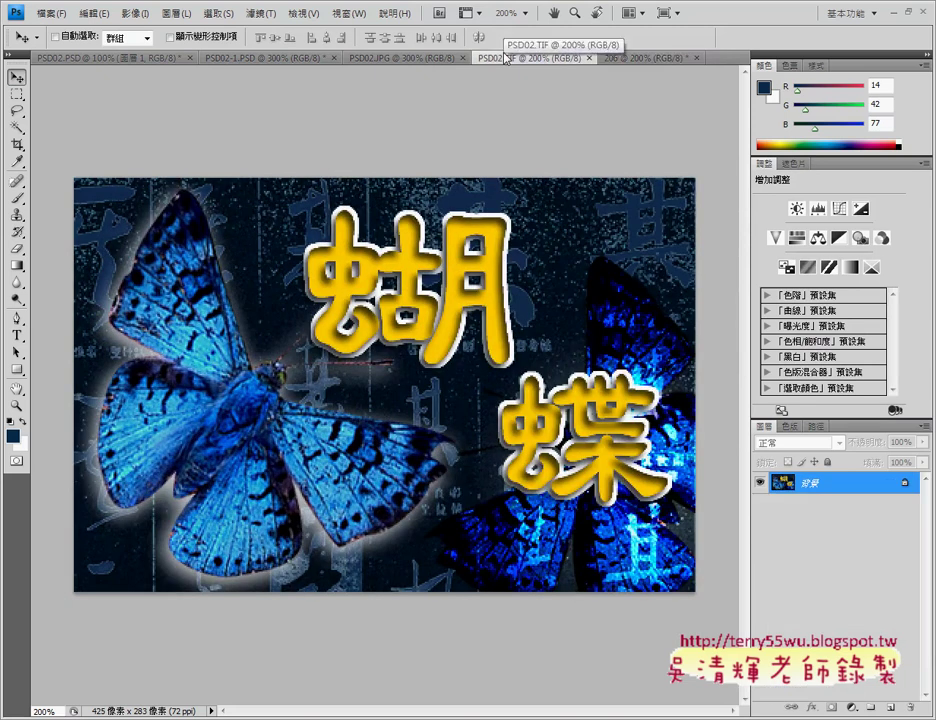
pyautogui.click(620, 58)
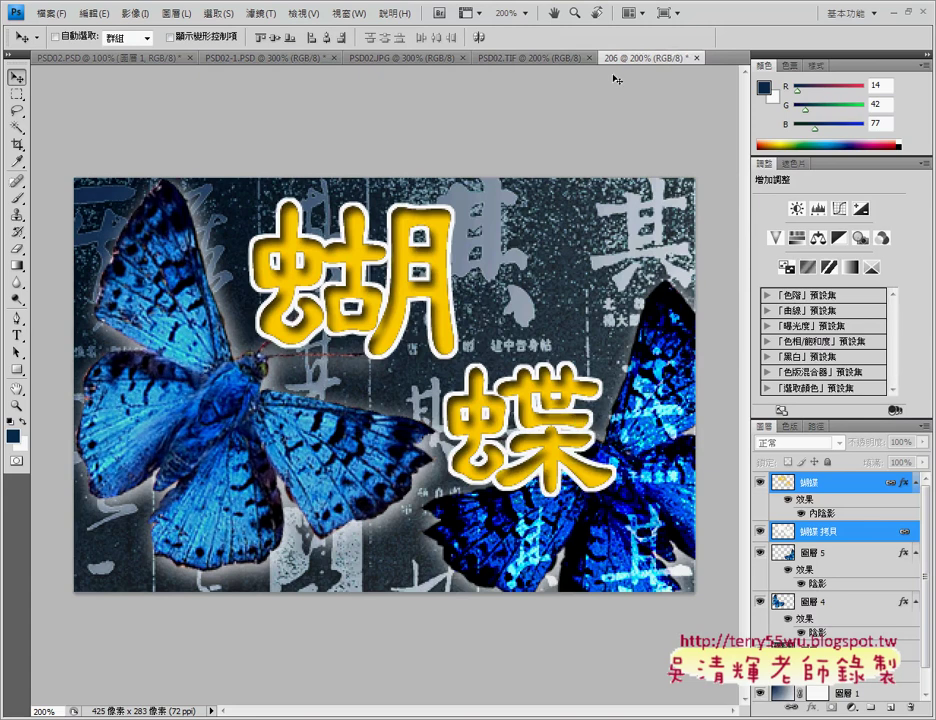
pyautogui.moveTo(577, 423); pyautogui.dragTo(618, 428)
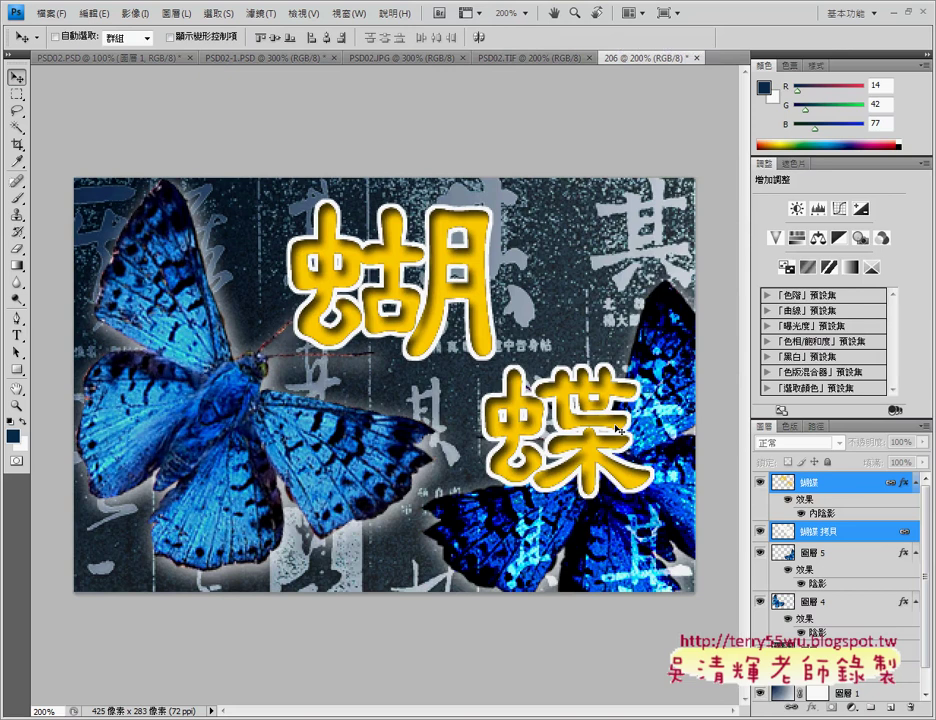
pyautogui.click(244, 58)
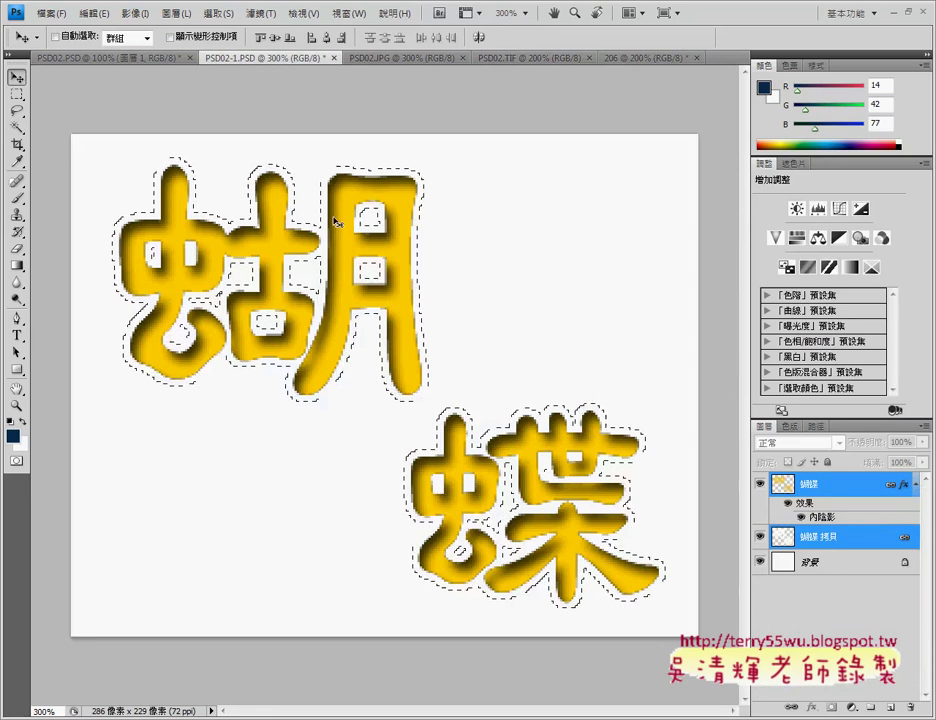
# Step back three times with Ctrl+Alt+Z to the plain 蝴蝶 layer and unexpanded selection
pyautogui.rightClick(826, 549)
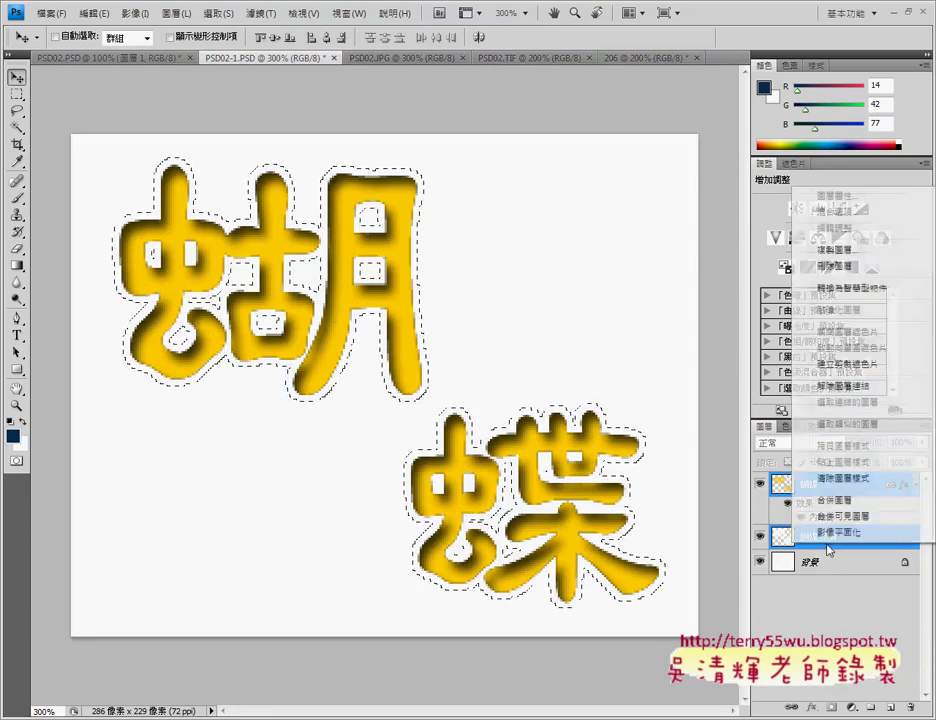
pyautogui.click(701, 601)
pyautogui.hotkey('ctrl', 'alt', 'z')
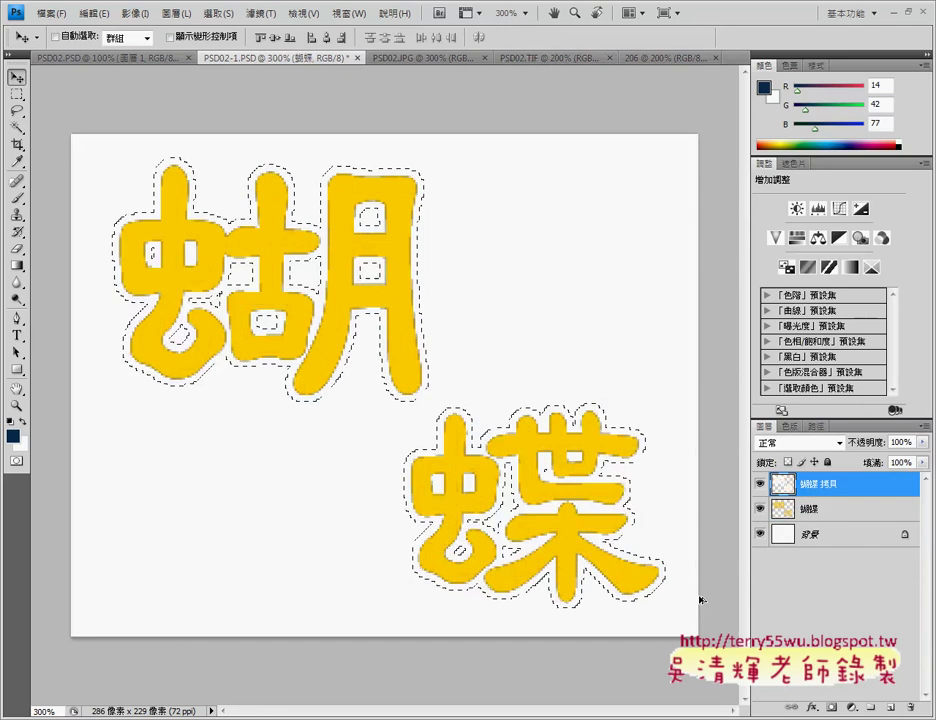
pyautogui.hotkey('ctrl', 'alt', 'z')
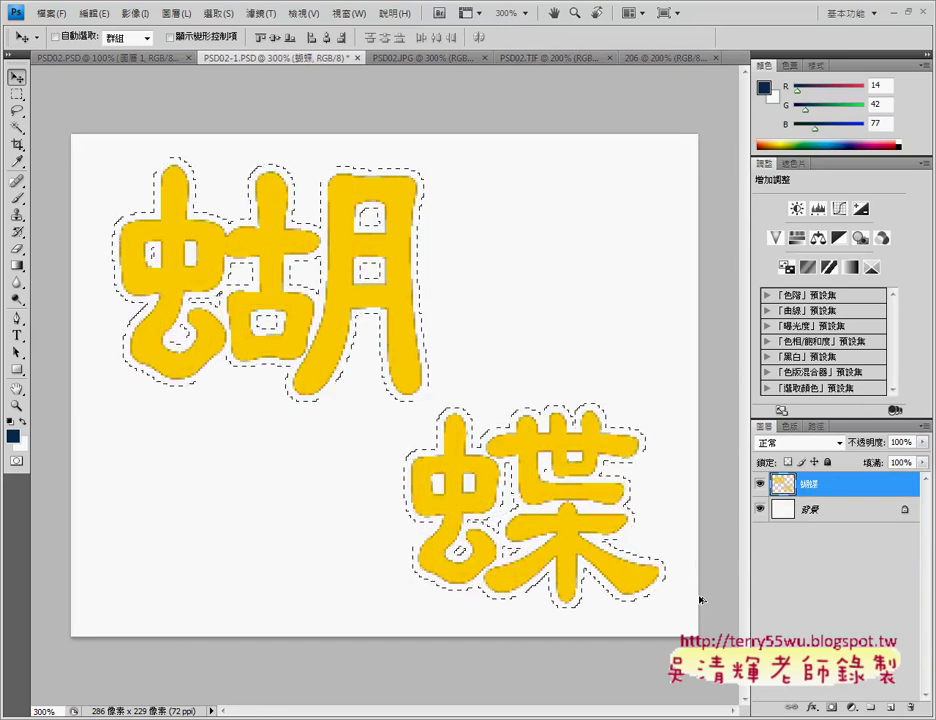
pyautogui.hotkey('ctrl', 'alt', 'z')
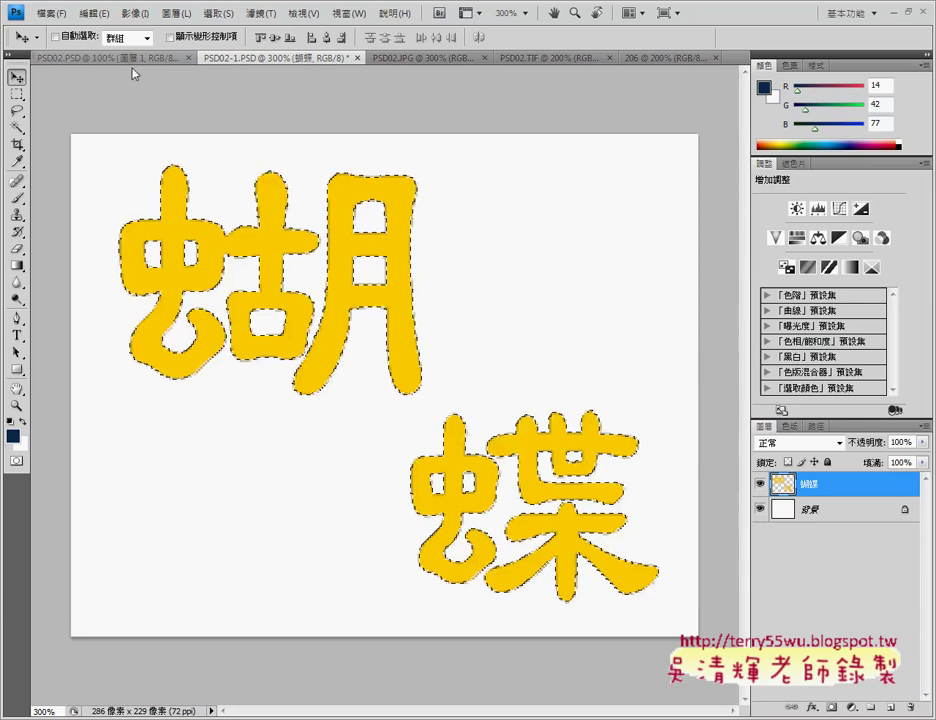
# Open the Select menu to reach Modify > Expand
pyautogui.click(219, 14)
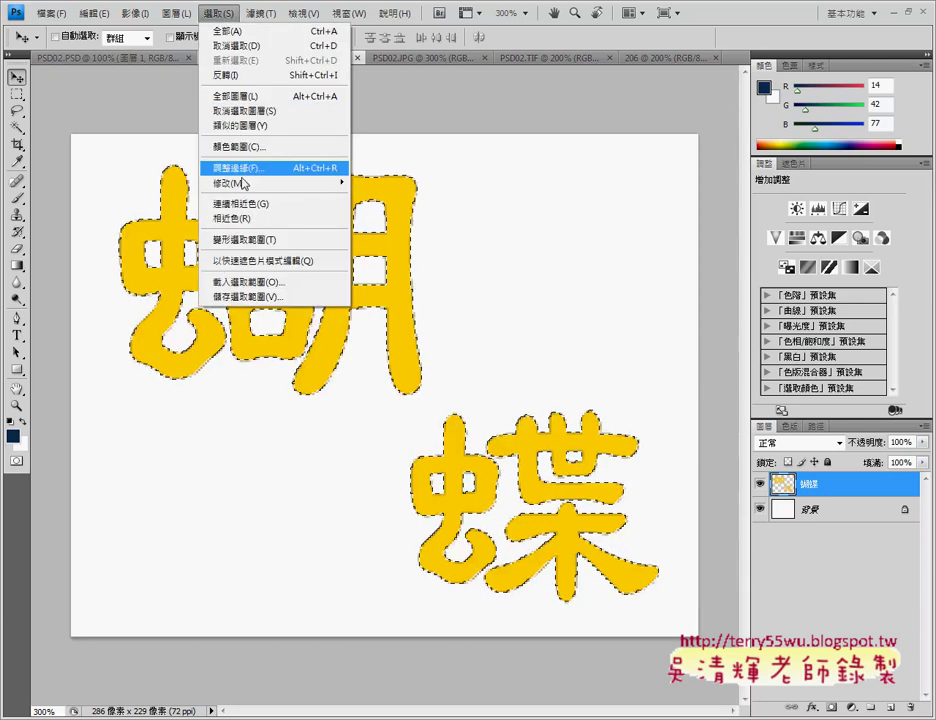